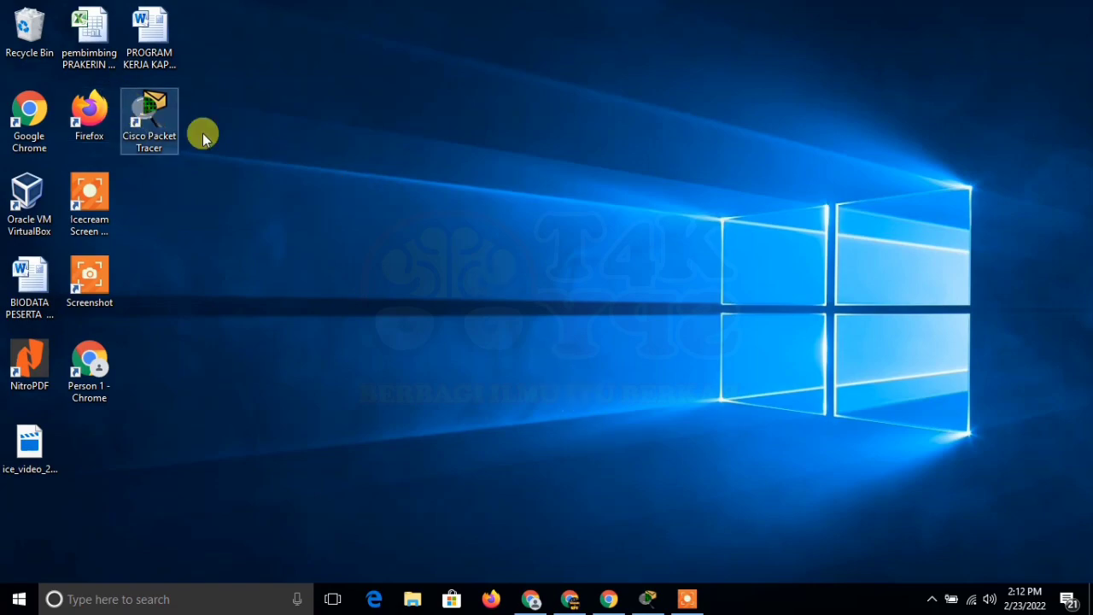
# - Switch to Cisco Packet Tracer, then place a 2901 router in the workspace and a PT-Hub to its lower left
pyautogui.click(646, 601)
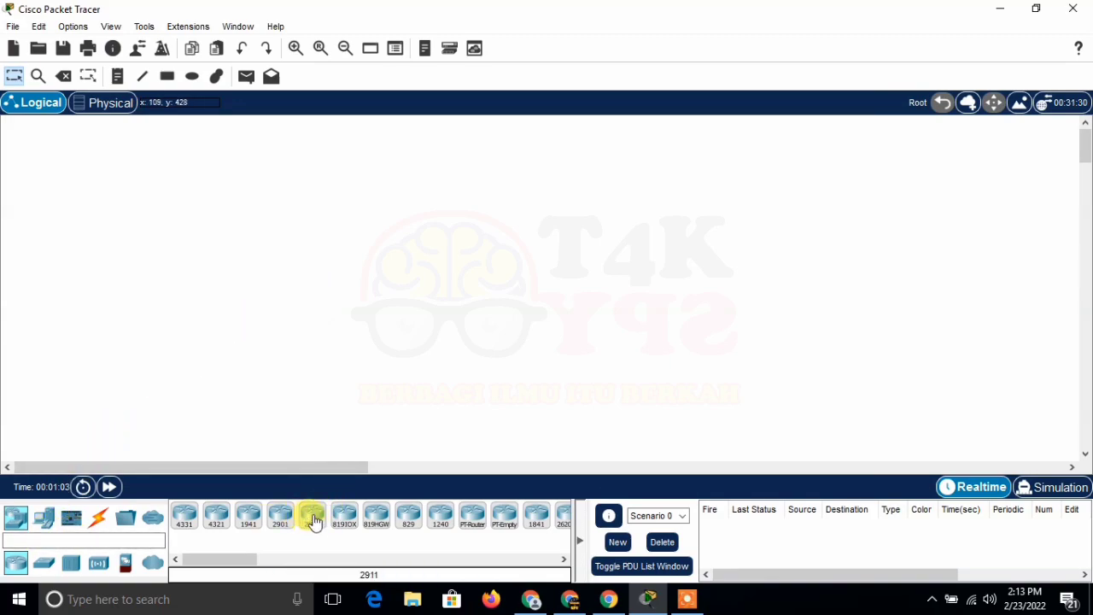
pyautogui.click(279, 515)
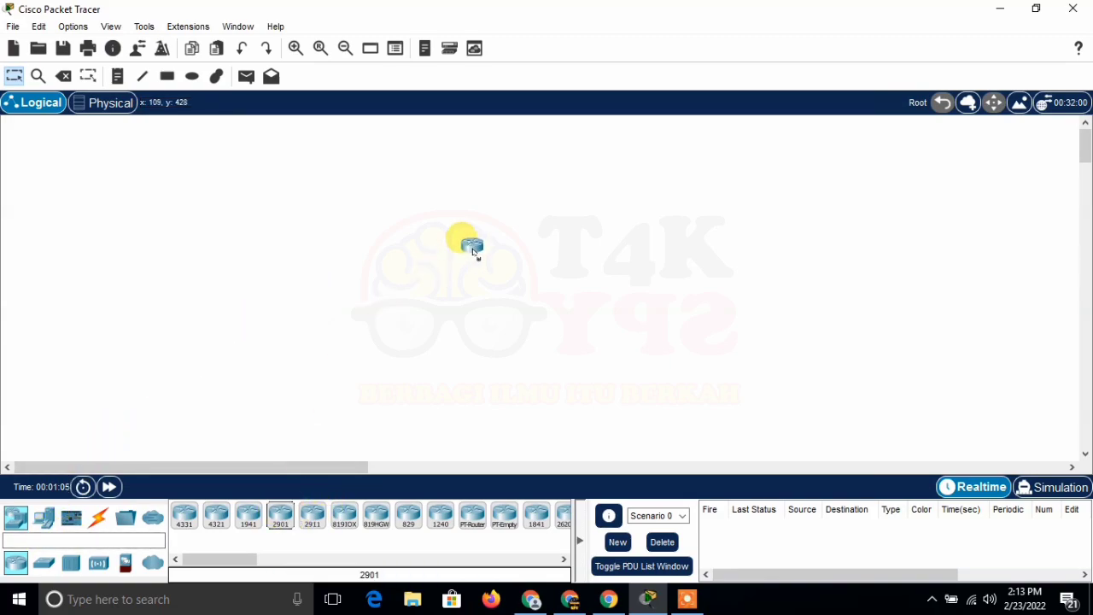
pyautogui.click(495, 205)
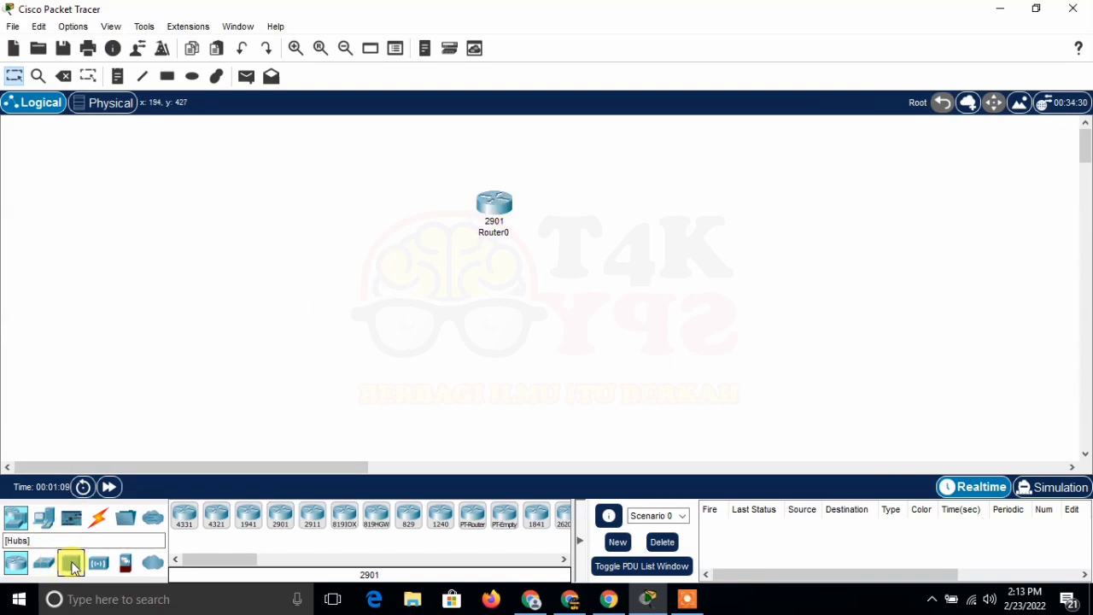
pyautogui.click(72, 568)
pyautogui.click(185, 515)
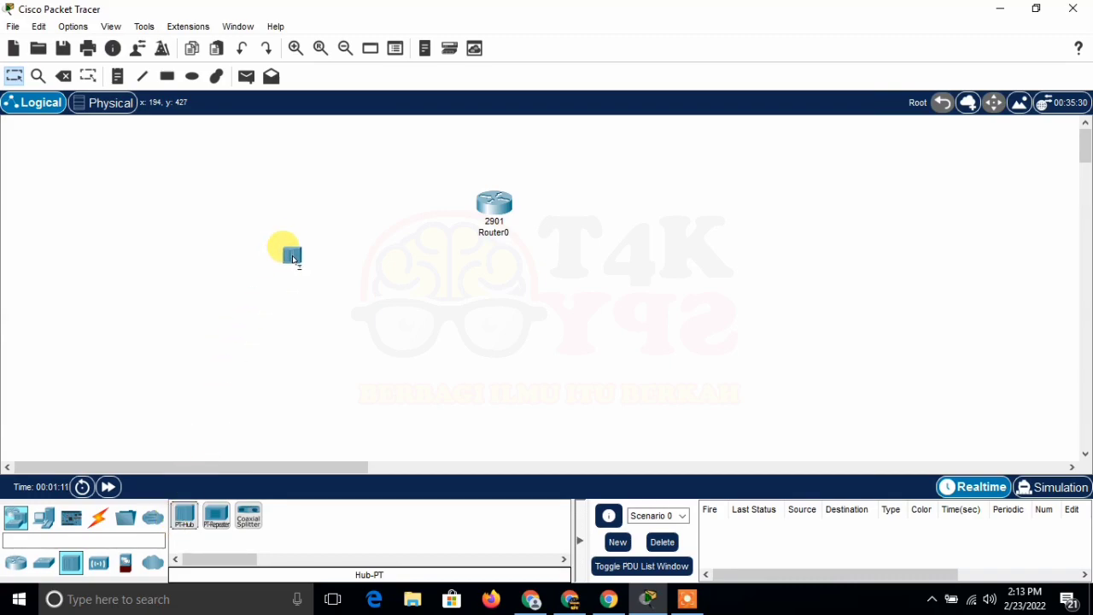
pyautogui.click(362, 255)
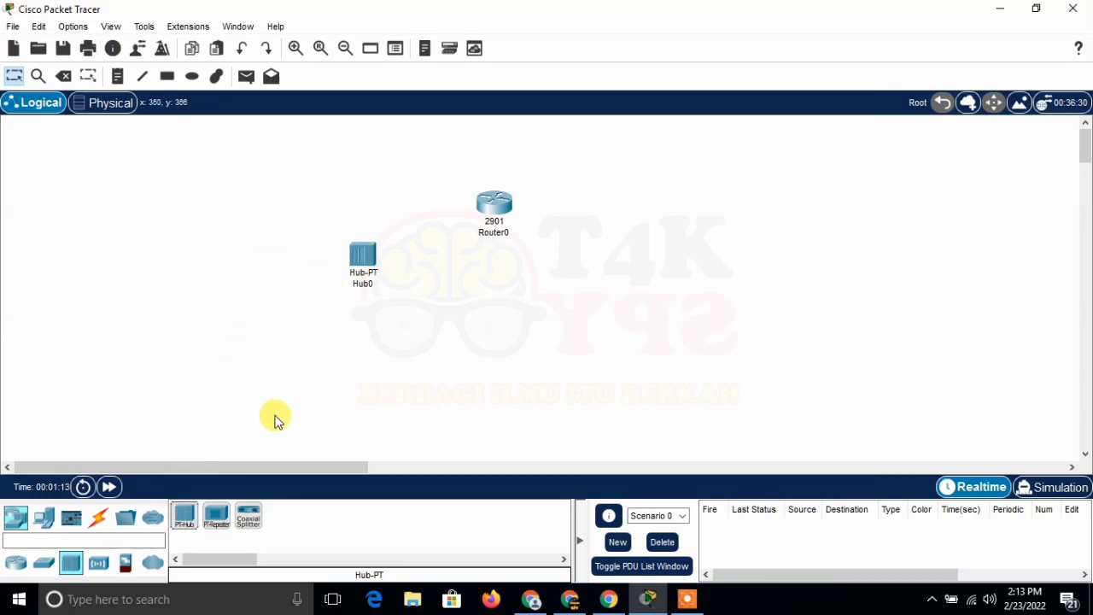
# - Place a HomeRouter-PT-AC wireless router to the right of the 2901 router
pyautogui.click(98, 562)
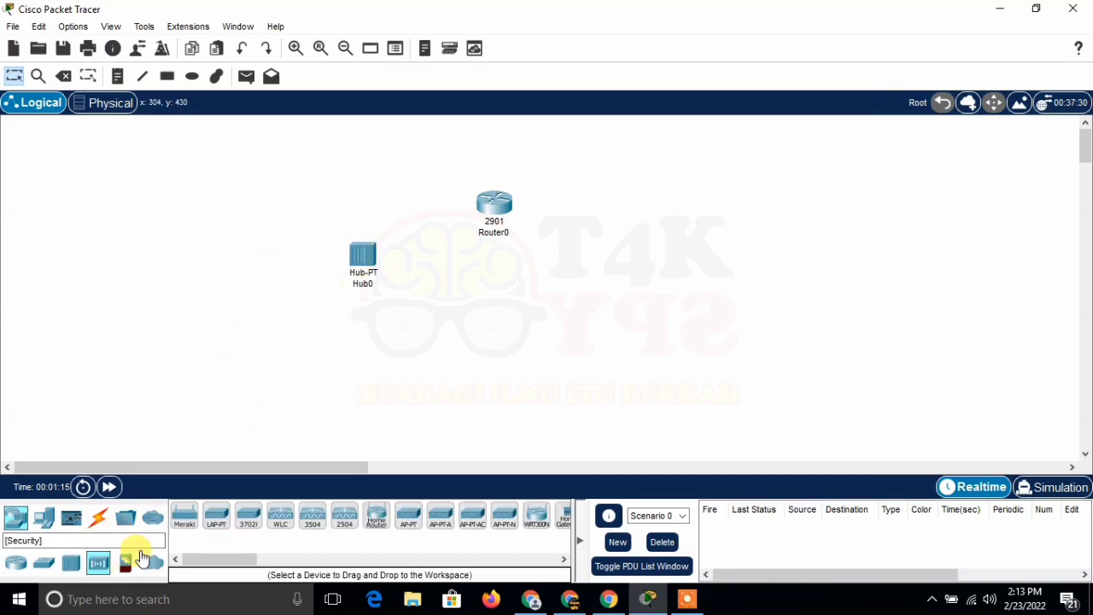
pyautogui.click(371, 515)
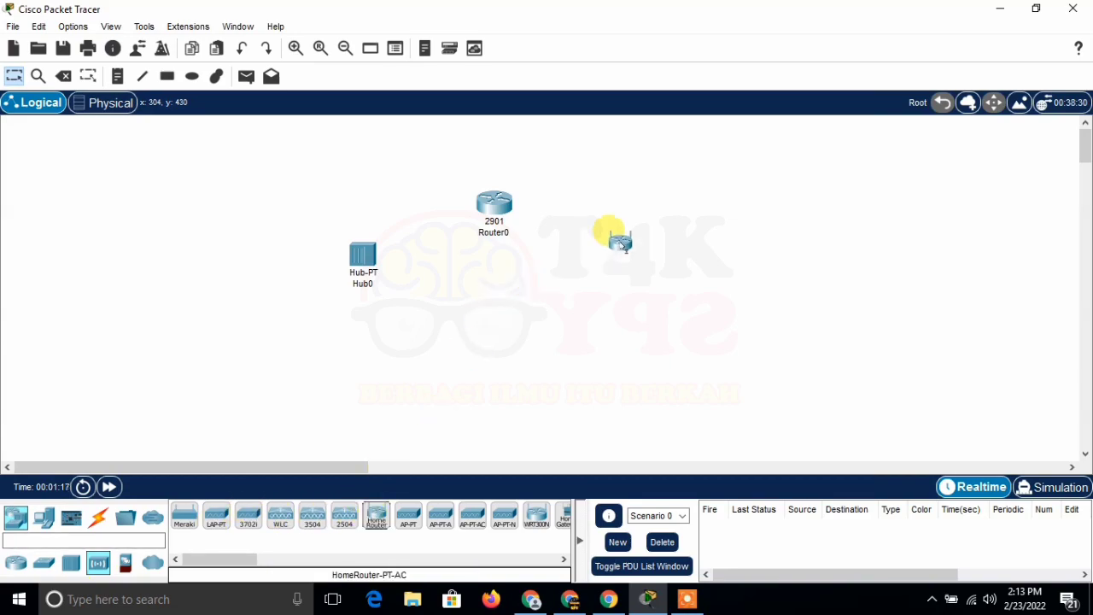
pyautogui.click(638, 203)
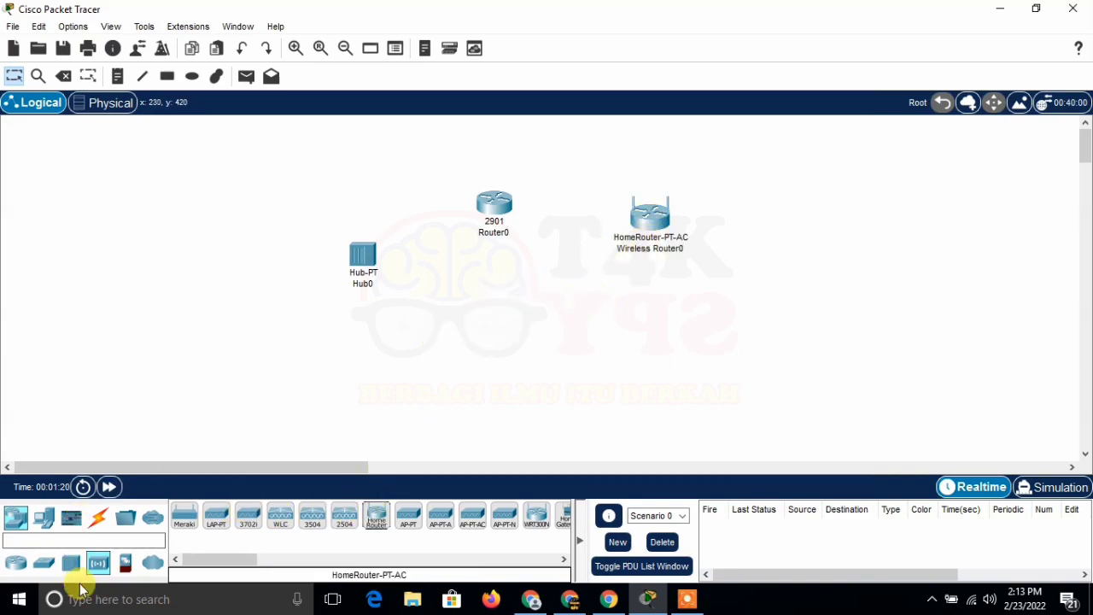
# - Place a server to the left of the hub and a PC below the 2901 router
pyautogui.click(51, 521)
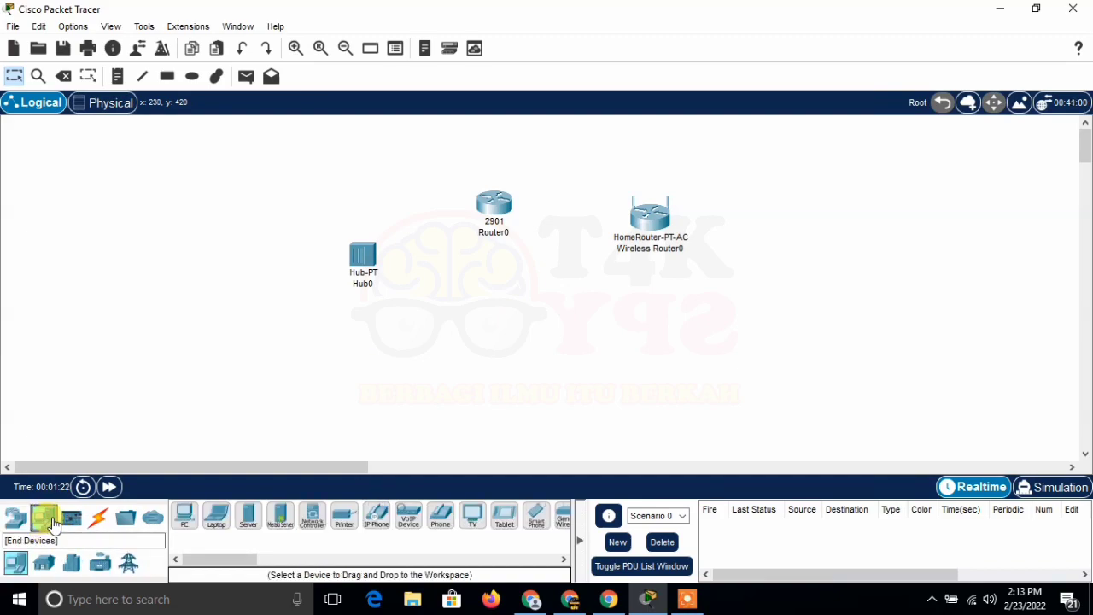
pyautogui.click(245, 517)
pyautogui.click(251, 265)
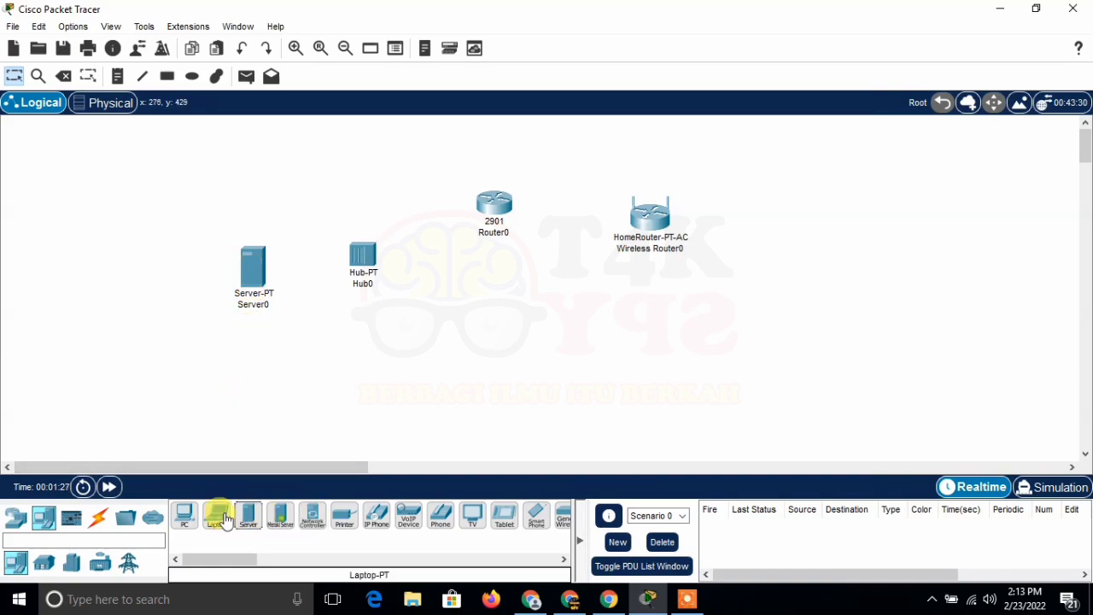
pyautogui.click(186, 517)
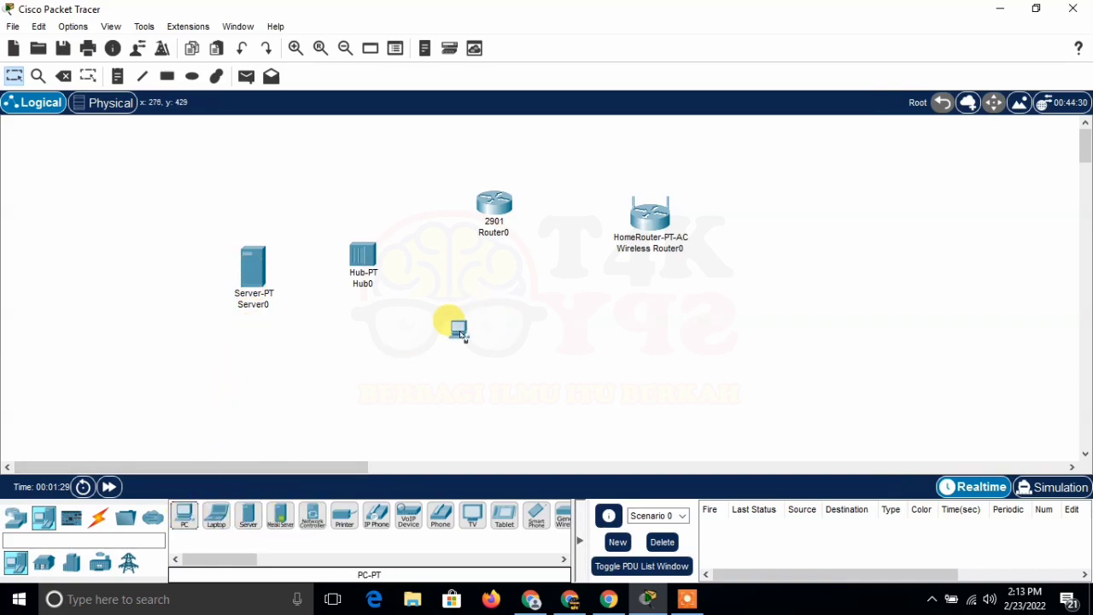
pyautogui.click(468, 343)
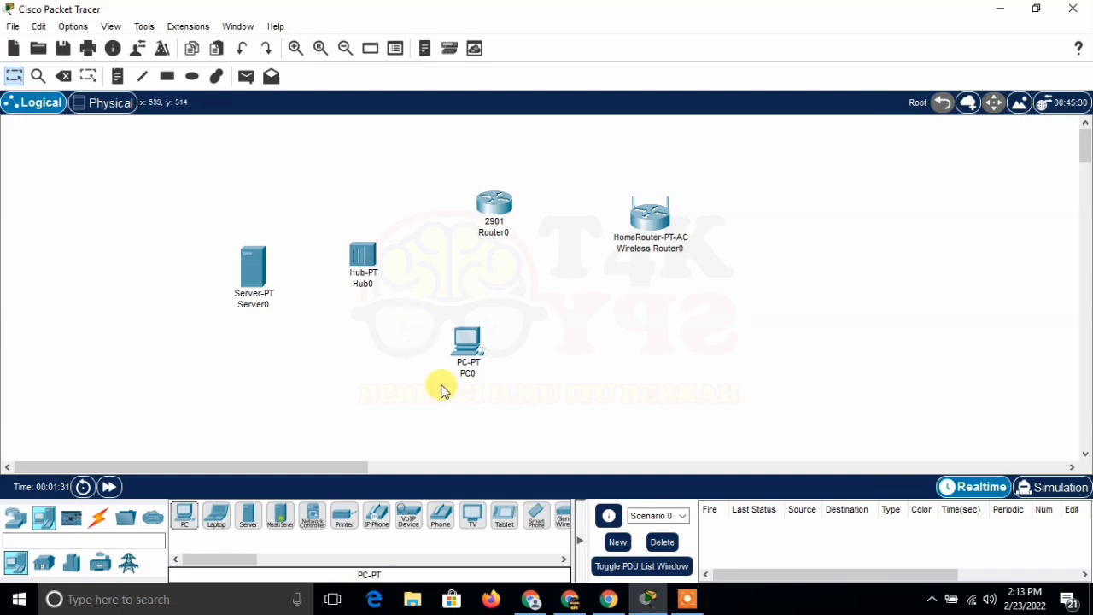
# - Place a printer to the left of the server and a smartphone to the lower right of the wireless router
pyautogui.click(346, 519)
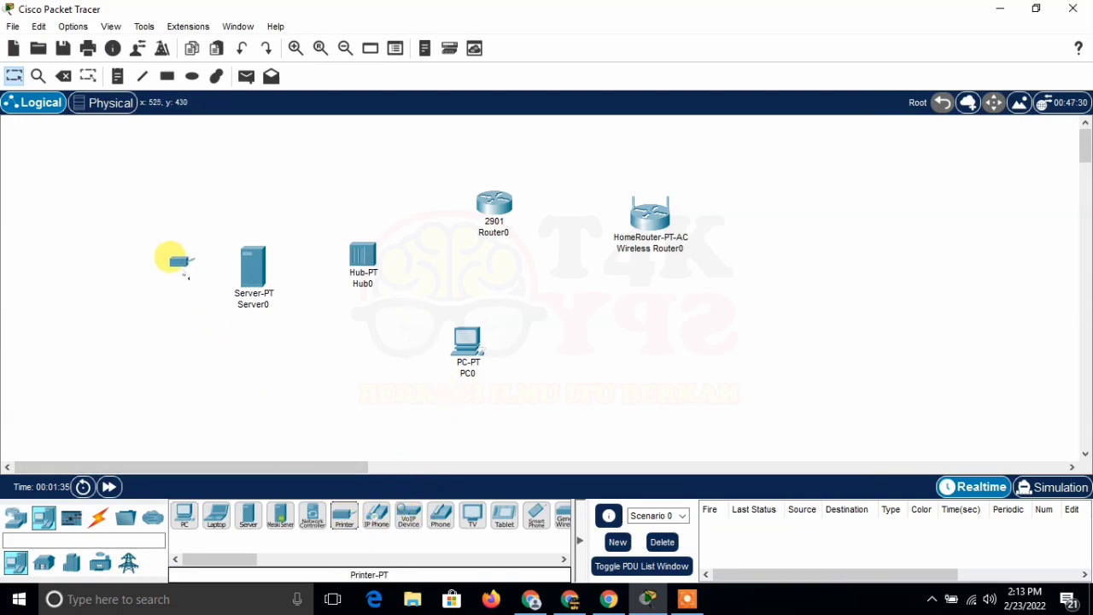
pyautogui.click(174, 279)
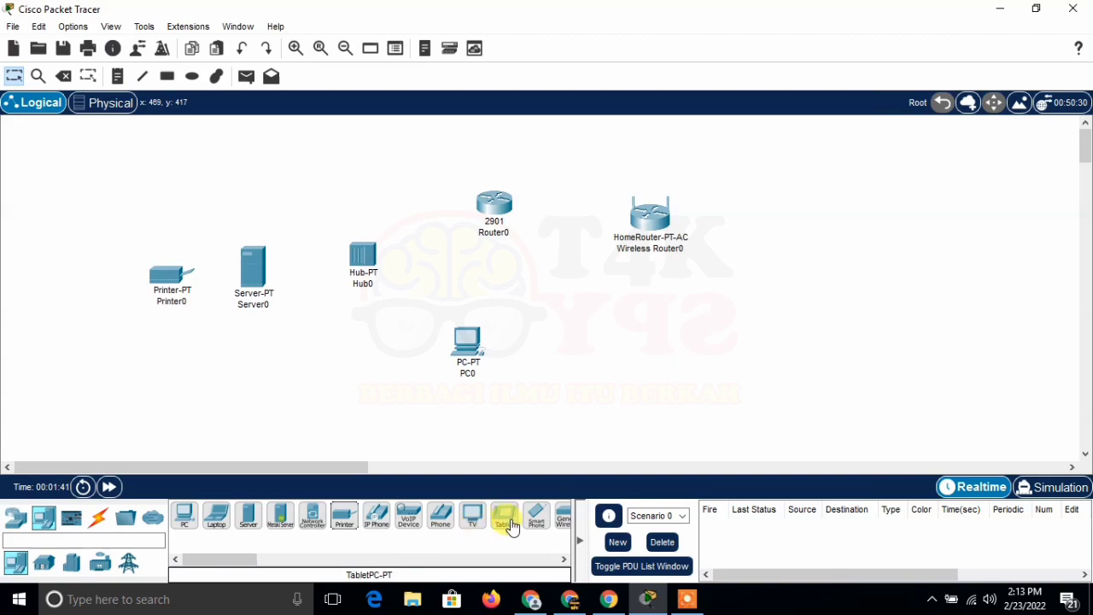
pyautogui.moveTo(534, 529); pyautogui.dragTo(760, 342)
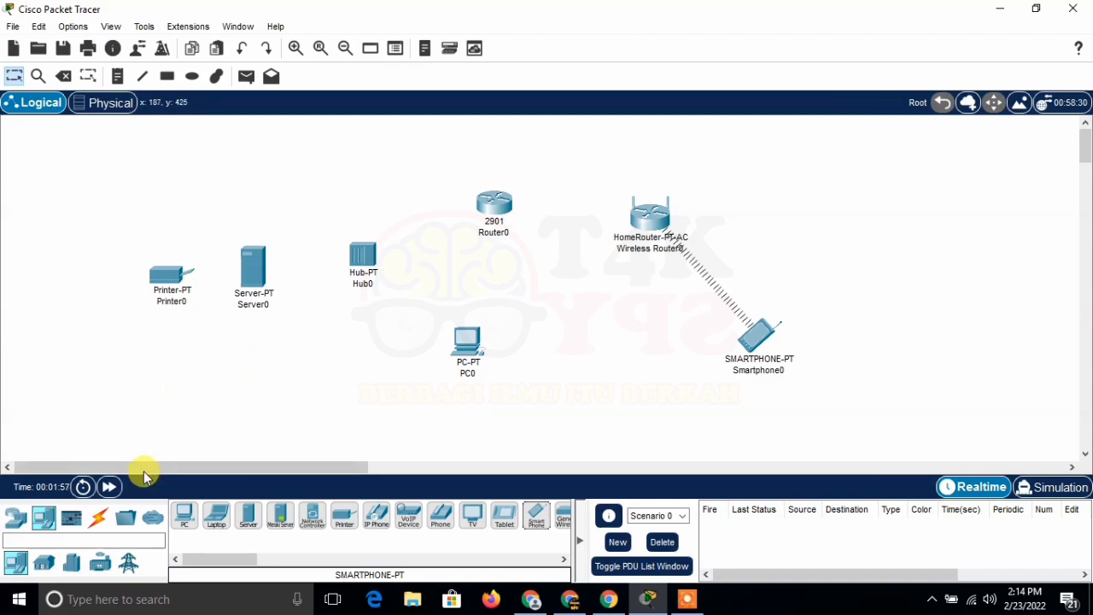
# - Connect the server's FastEthernet0 to the hub's FastEthernet0 with a copper straight-through cable
pyautogui.click(100, 523)
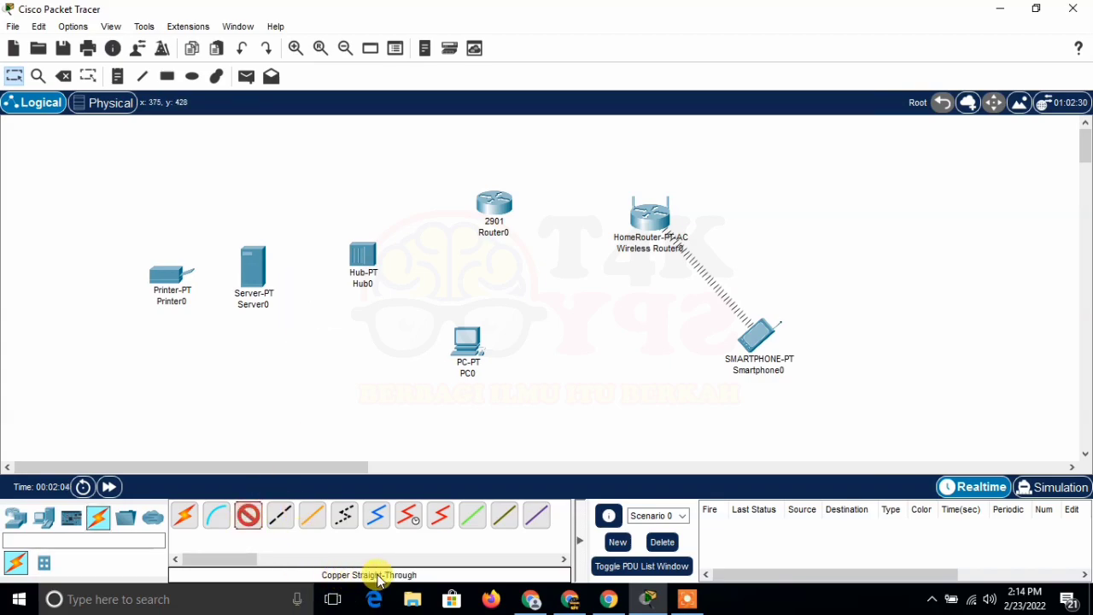
pyautogui.click(261, 271)
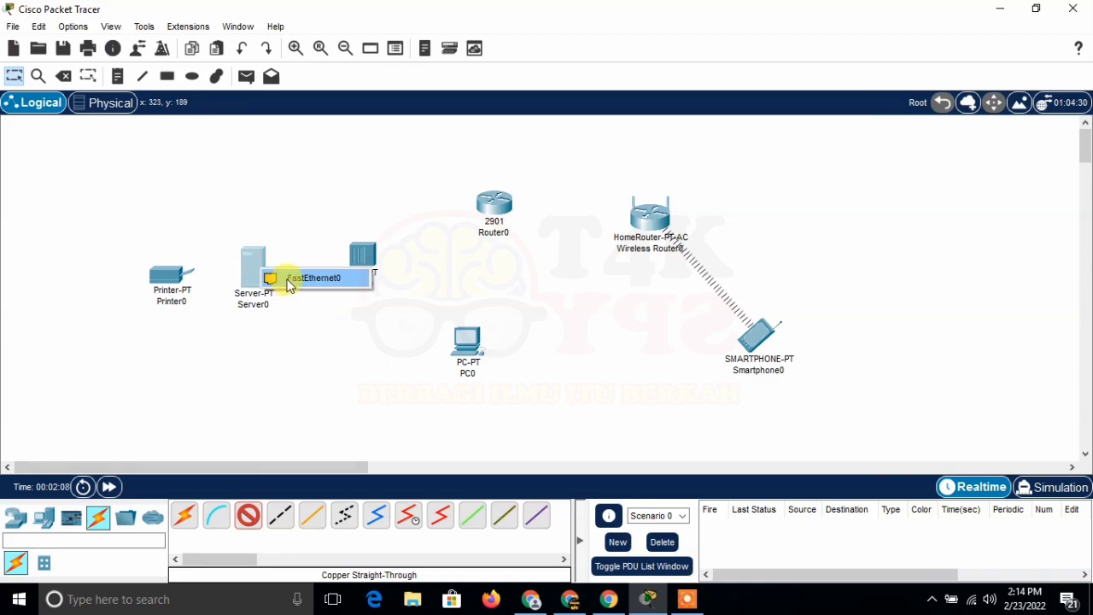
pyautogui.click(290, 281)
pyautogui.click(362, 257)
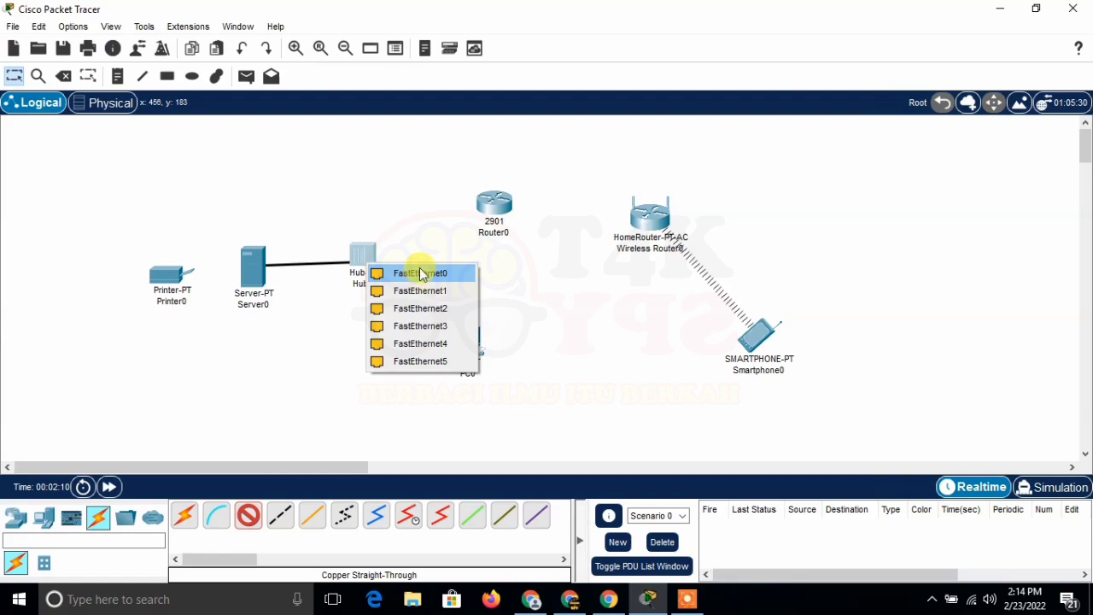
pyautogui.click(421, 274)
# - Connect the hub's FastEthernet1 to the 2901 router's GigabitEthernet0/0 with a copper straight-through cable
pyautogui.click(247, 518)
pyautogui.click(364, 254)
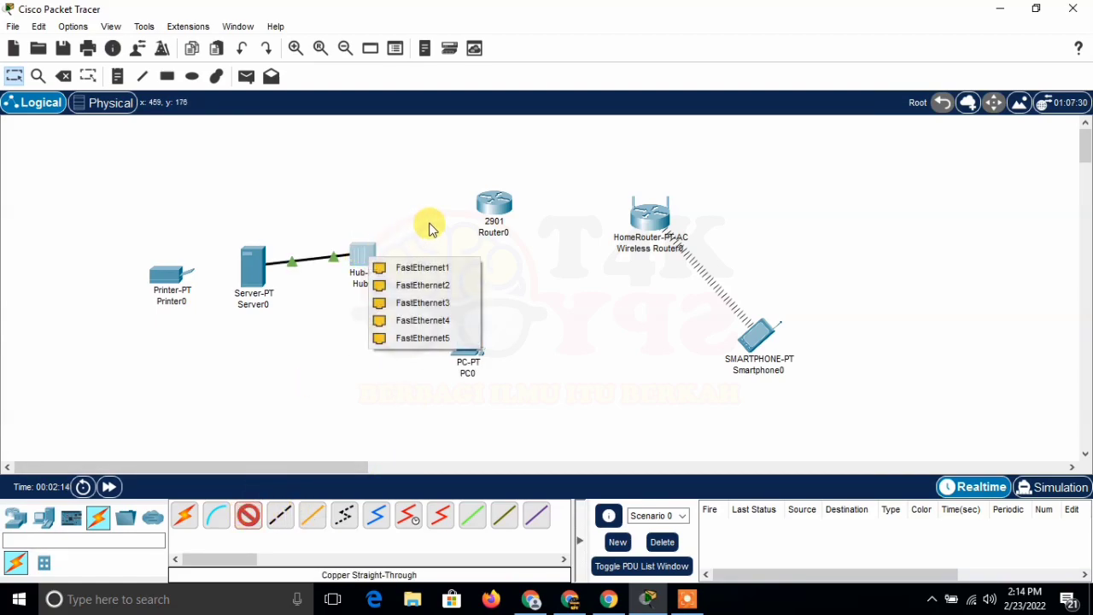
pyautogui.click(395, 267)
pyautogui.click(504, 203)
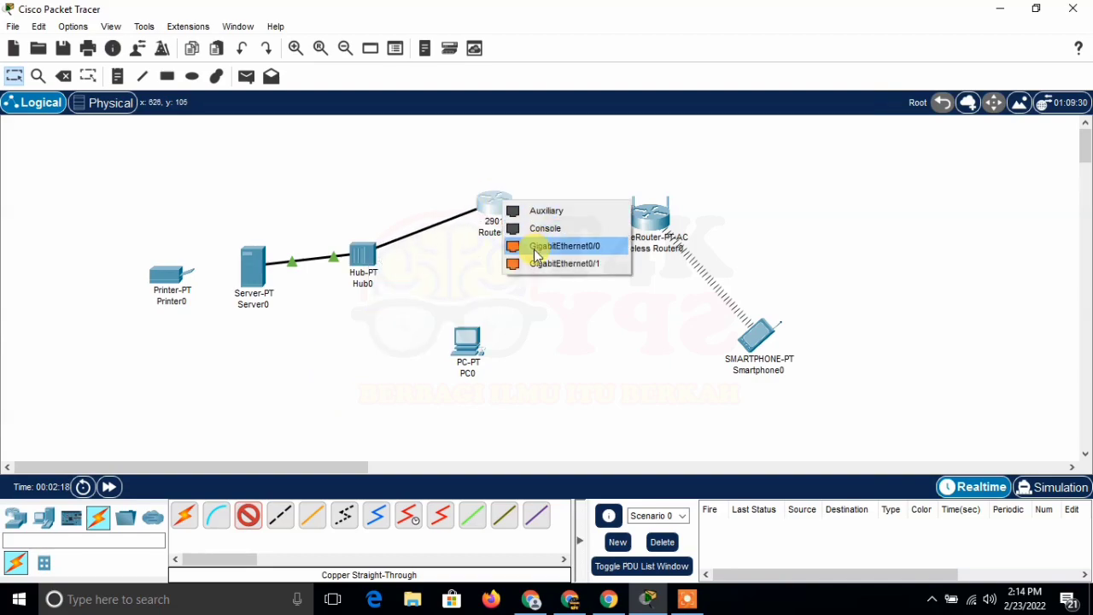
pyautogui.click(535, 247)
# - Connect the 2901 router's GigabitEthernet0/1 to the wireless router with a copper straight-through cable
pyautogui.click(249, 515)
pyautogui.click(506, 201)
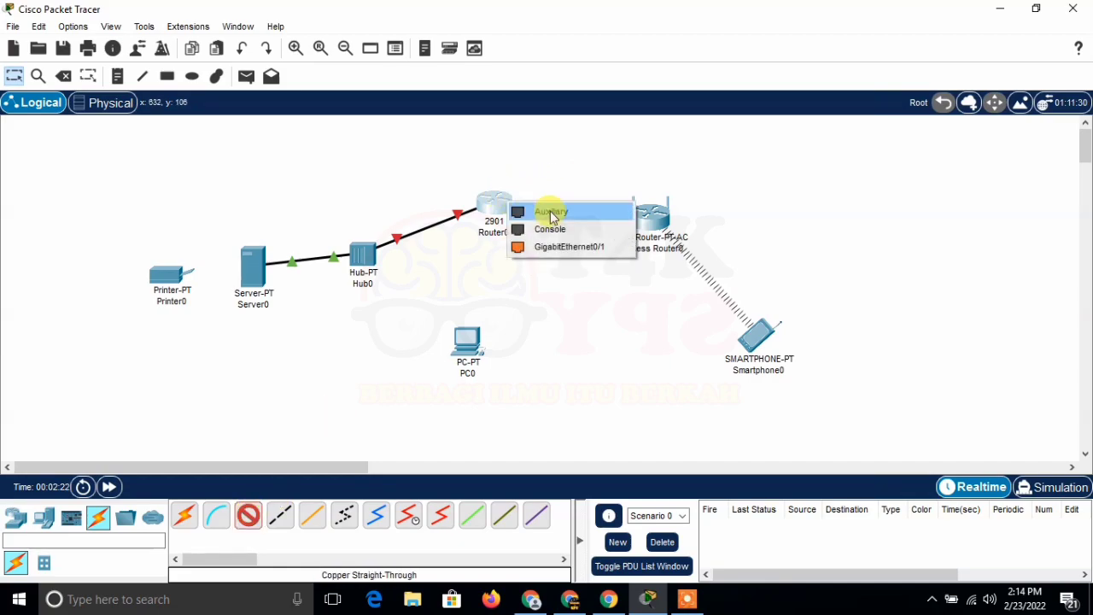
pyautogui.click(555, 246)
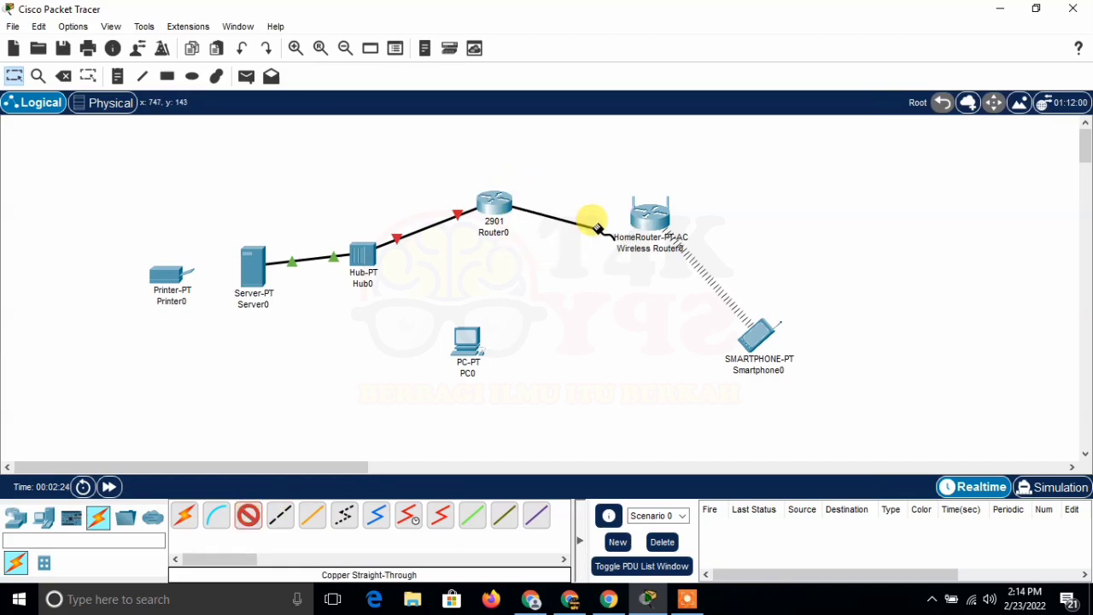
pyautogui.click(654, 218)
pyautogui.click(674, 250)
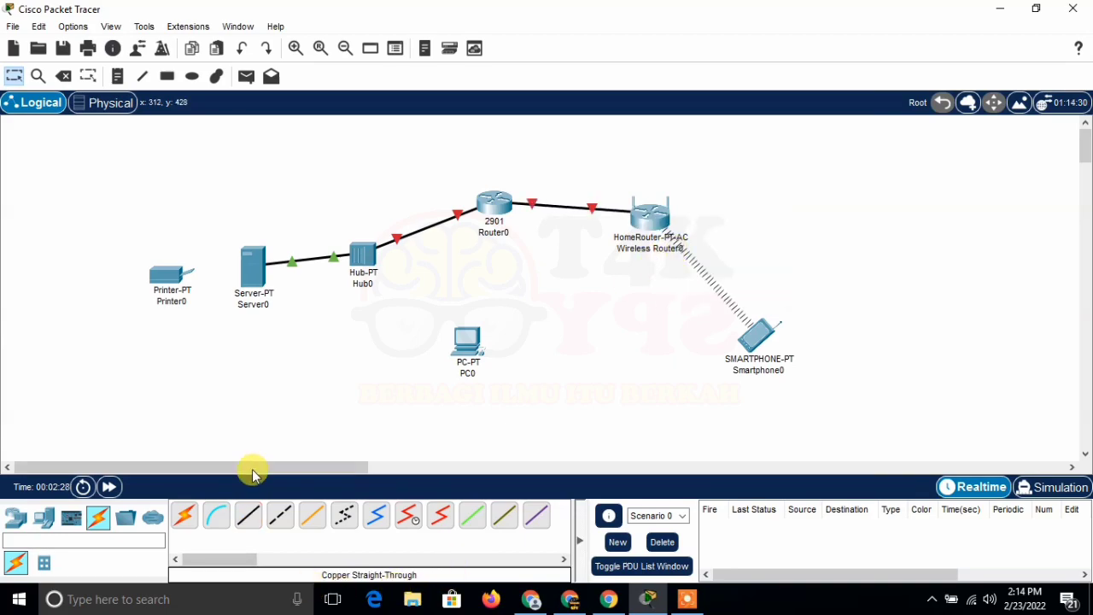
# - Connect the hub's FastEthernet2 to the PC's FastEthernet0 with a copper straight-through cable
pyautogui.click(248, 515)
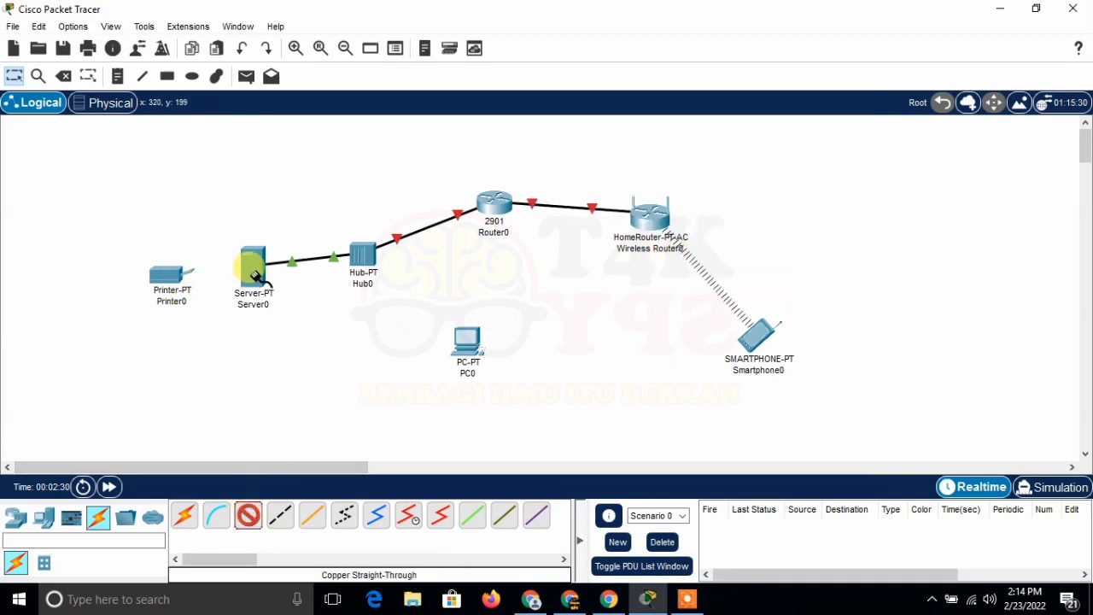
pyautogui.click(363, 253)
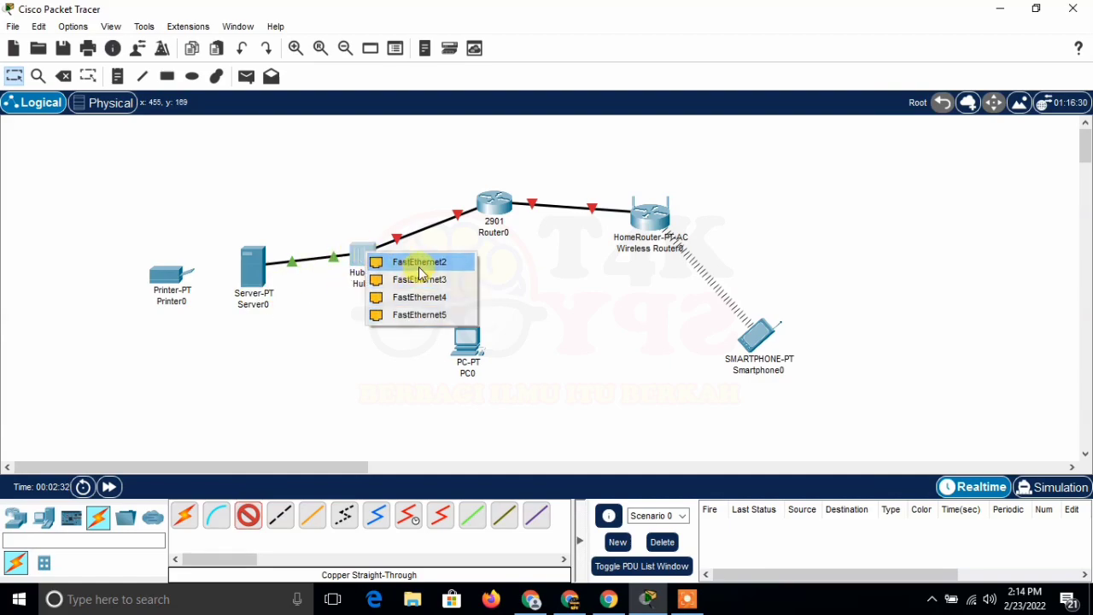
pyautogui.click(418, 261)
pyautogui.click(458, 340)
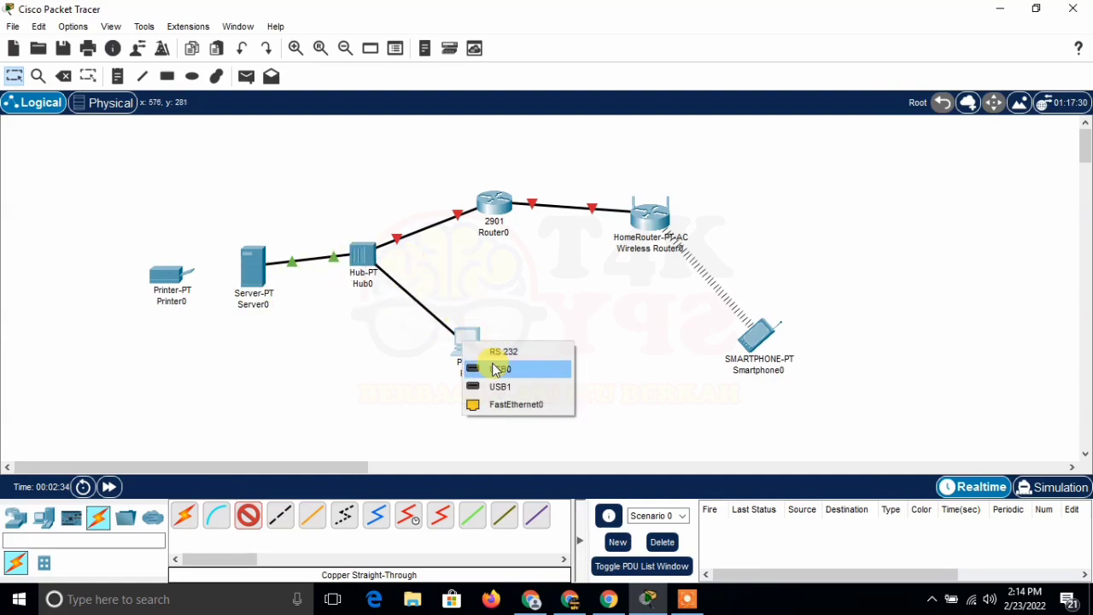
pyautogui.click(512, 405)
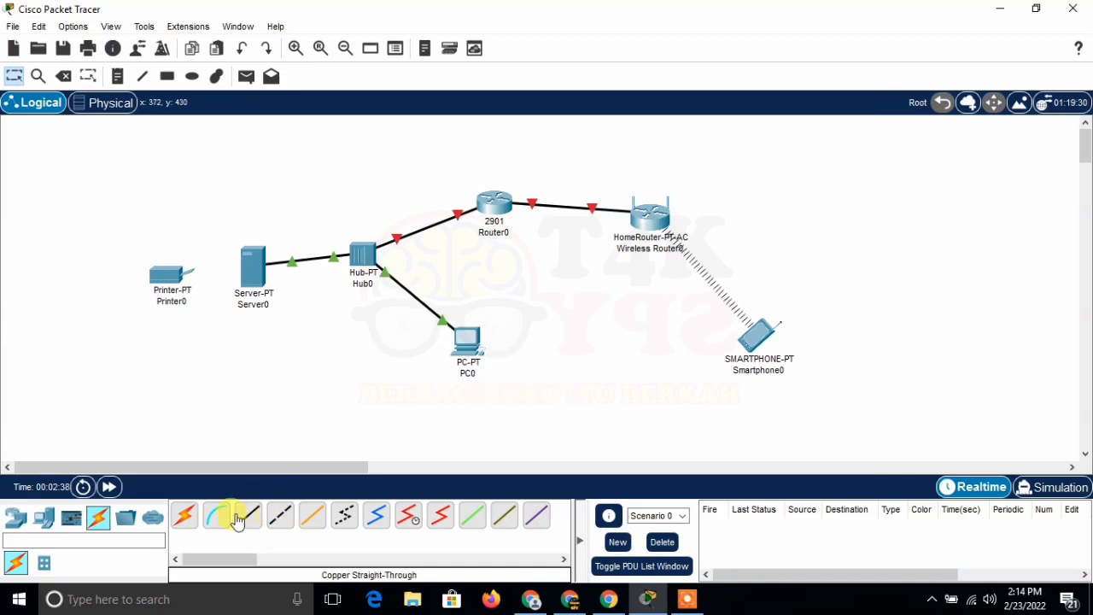
# - Try to connect the printer to the server with an automatically chosen connection type, and keep the server when asked to delete it
pyautogui.click(185, 520)
pyautogui.click(165, 272)
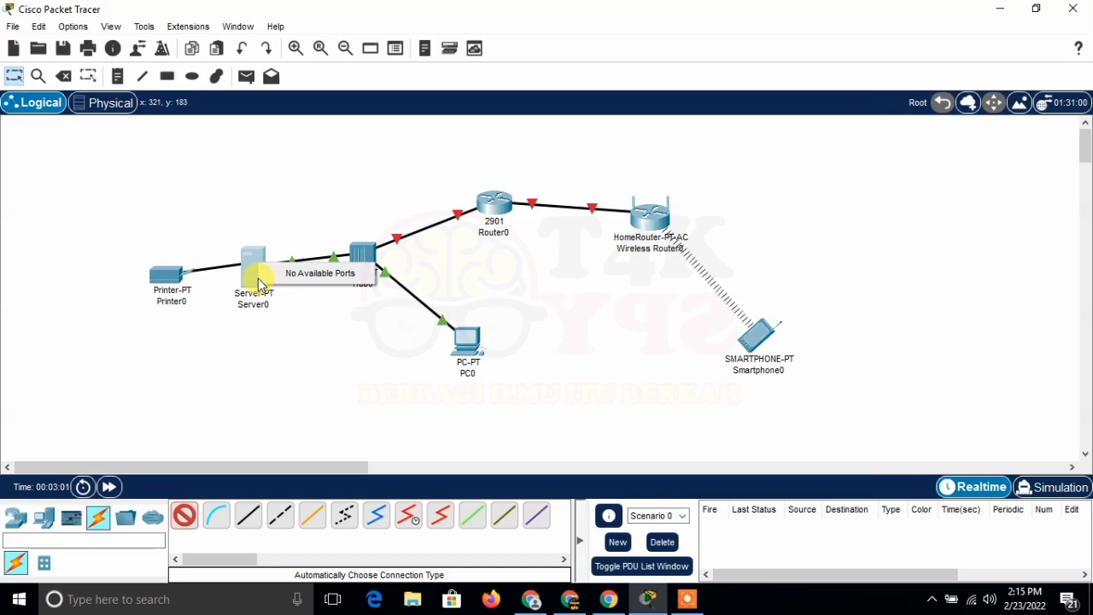
pyautogui.click(63, 76)
pyautogui.click(253, 261)
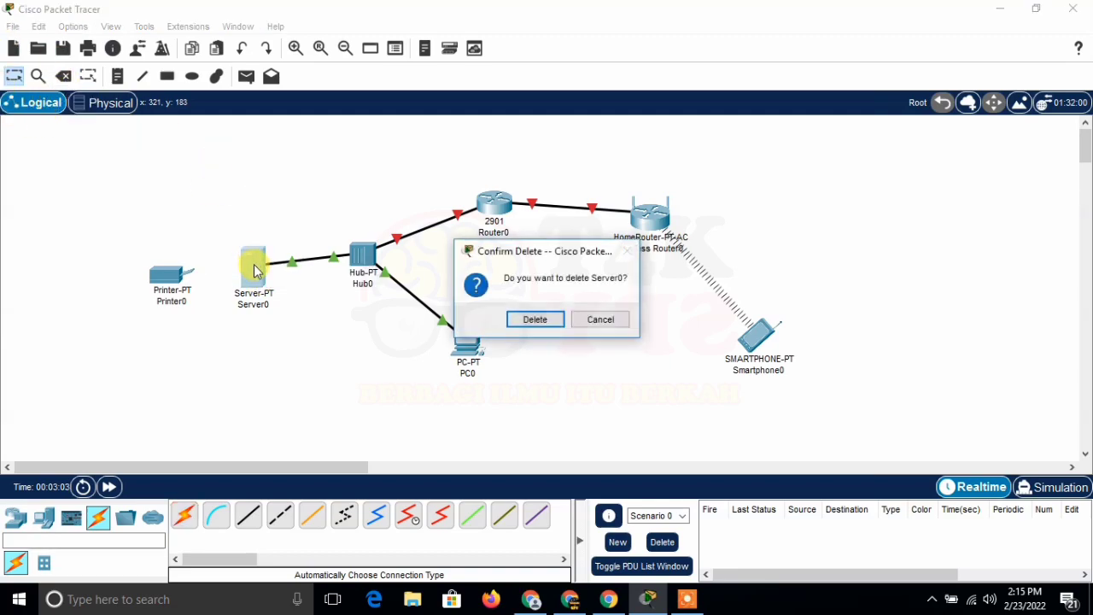
pyautogui.click(598, 318)
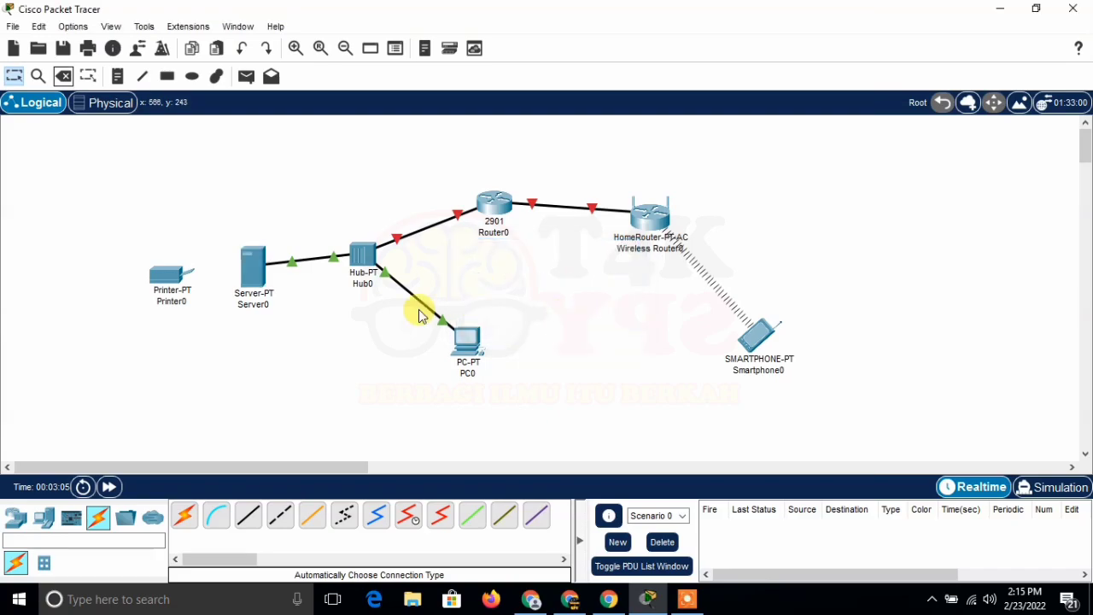
# - Power off the server, install a PT-HOST-NM-1CFE module in its empty slot, and power it back on
pyautogui.click(249, 272)
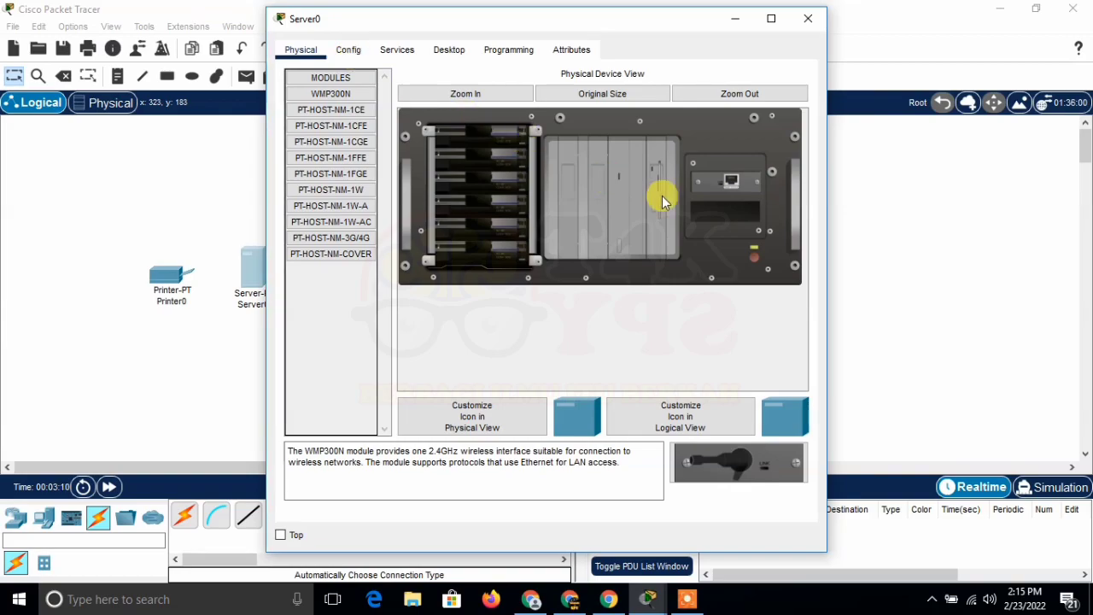
pyautogui.click(755, 265)
pyautogui.moveTo(361, 134); pyautogui.dragTo(350, 142)
pyautogui.click(339, 126)
pyautogui.moveTo(739, 478); pyautogui.dragTo(723, 217)
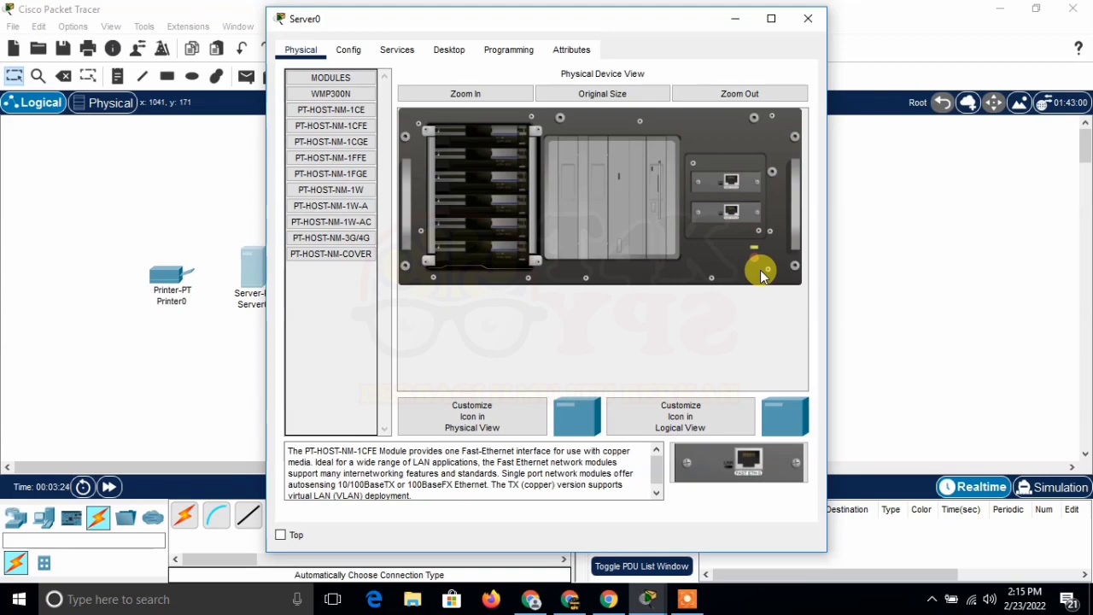
pyautogui.click(815, 18)
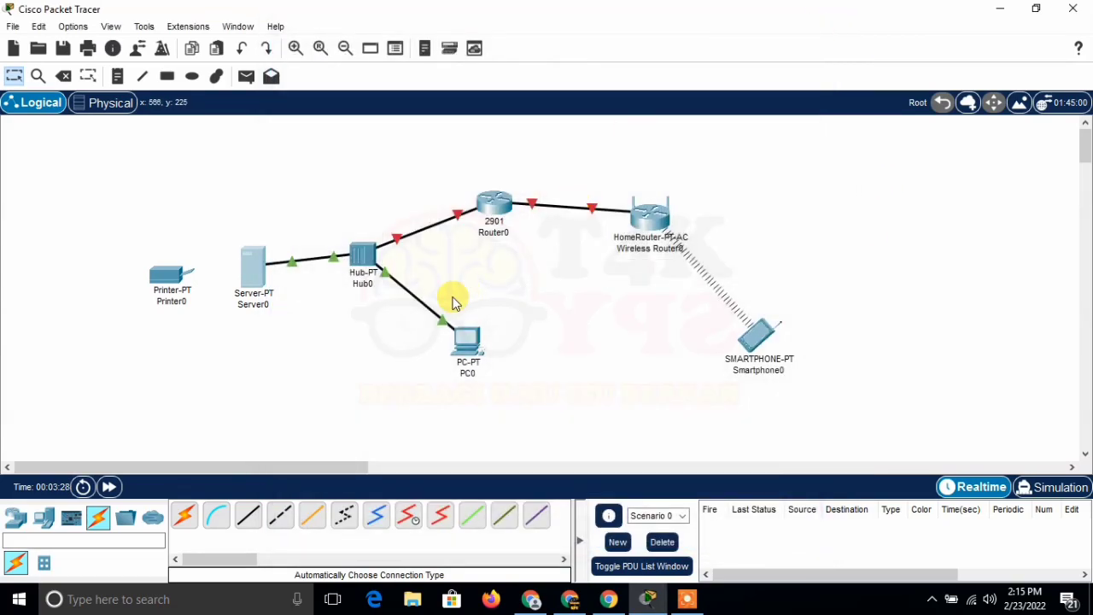
# - Connect the printer to the server using an automatically chosen connection type
pyautogui.click(183, 516)
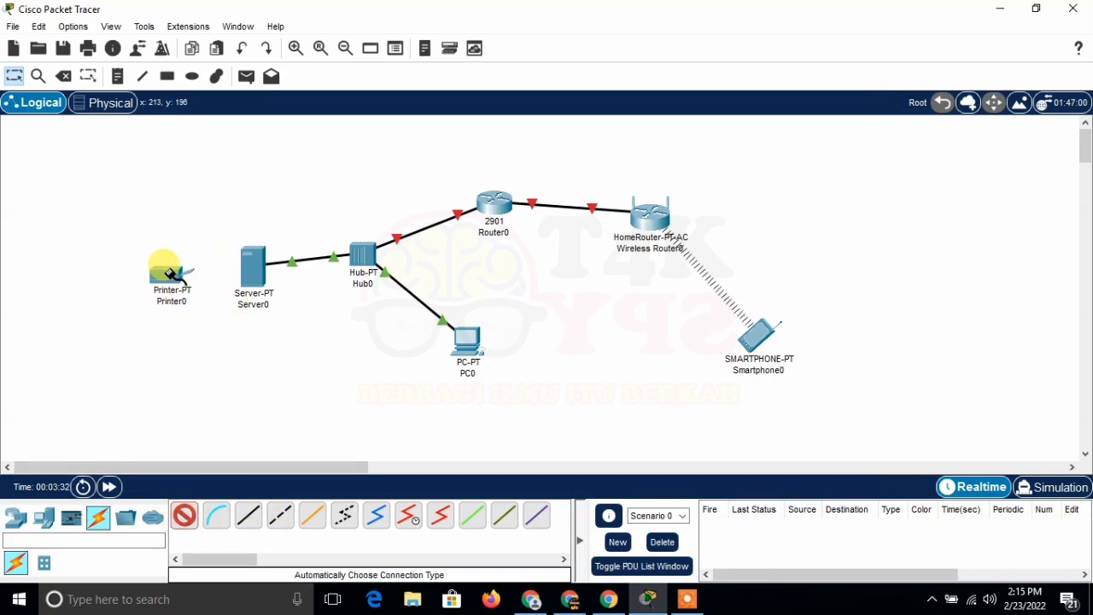
pyautogui.click(193, 271)
pyautogui.click(248, 261)
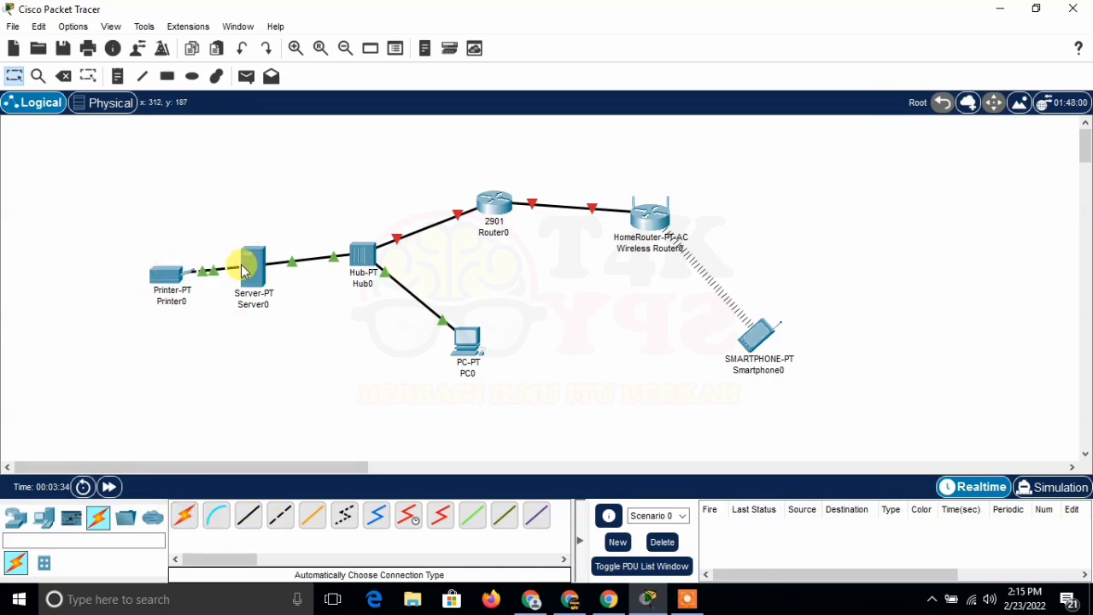
# - Reposition the printer, the hub and the wireless home router so they line up with their neighbouring devices
pyautogui.moveTo(179, 273); pyautogui.dragTo(169, 264)
pyautogui.moveTo(363, 260); pyautogui.dragTo(370, 273)
pyautogui.moveTo(649, 227); pyautogui.dragTo(659, 220)
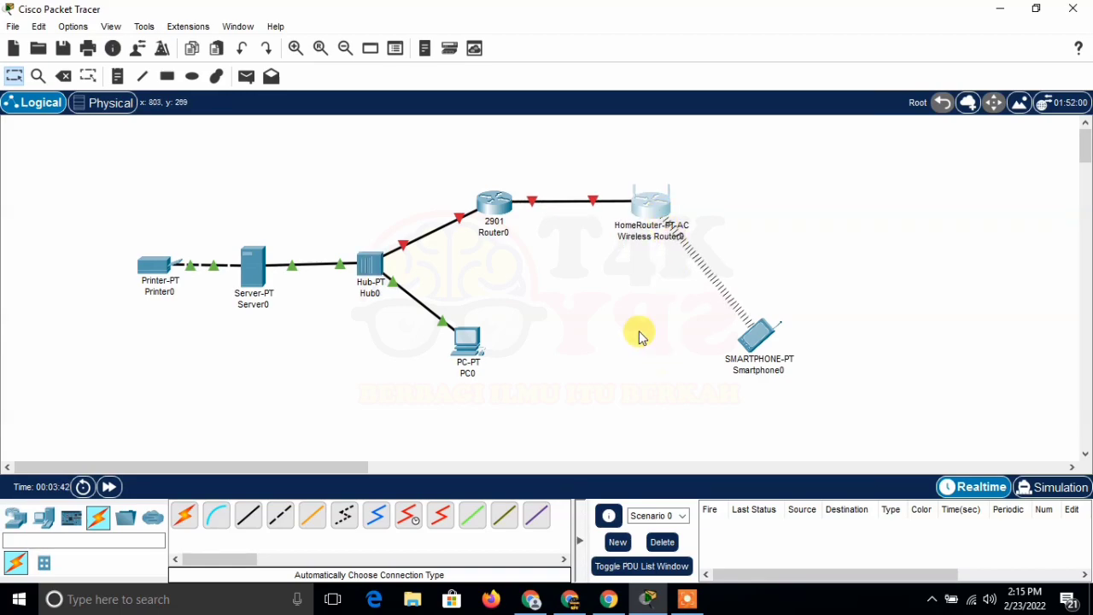
# - Turn on the GigabitEthernet0/0 port of the 2901 router
pyautogui.click(499, 211)
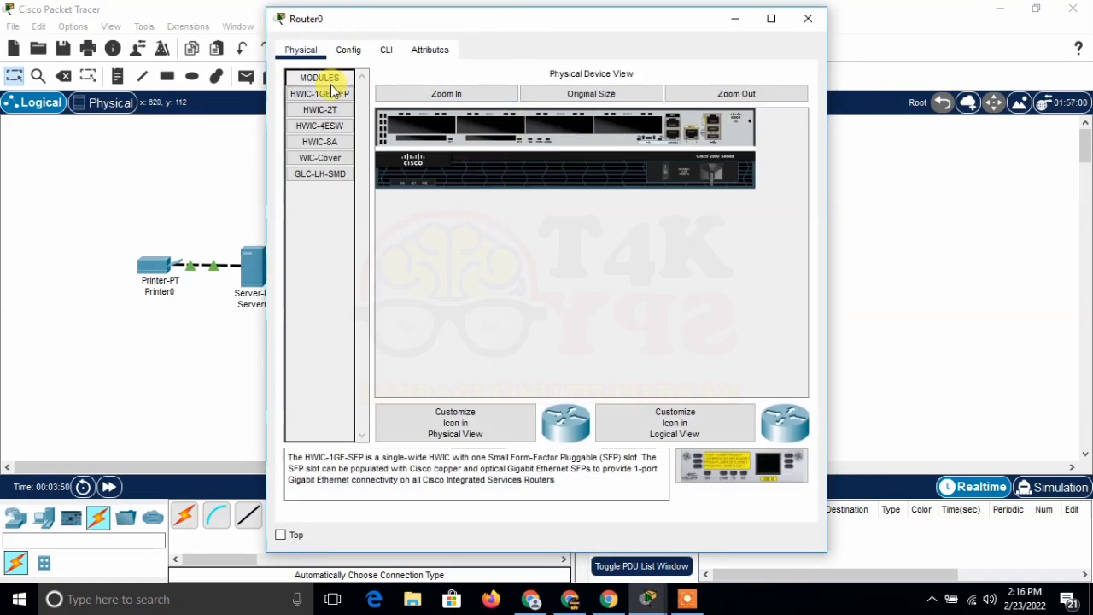
pyautogui.click(343, 52)
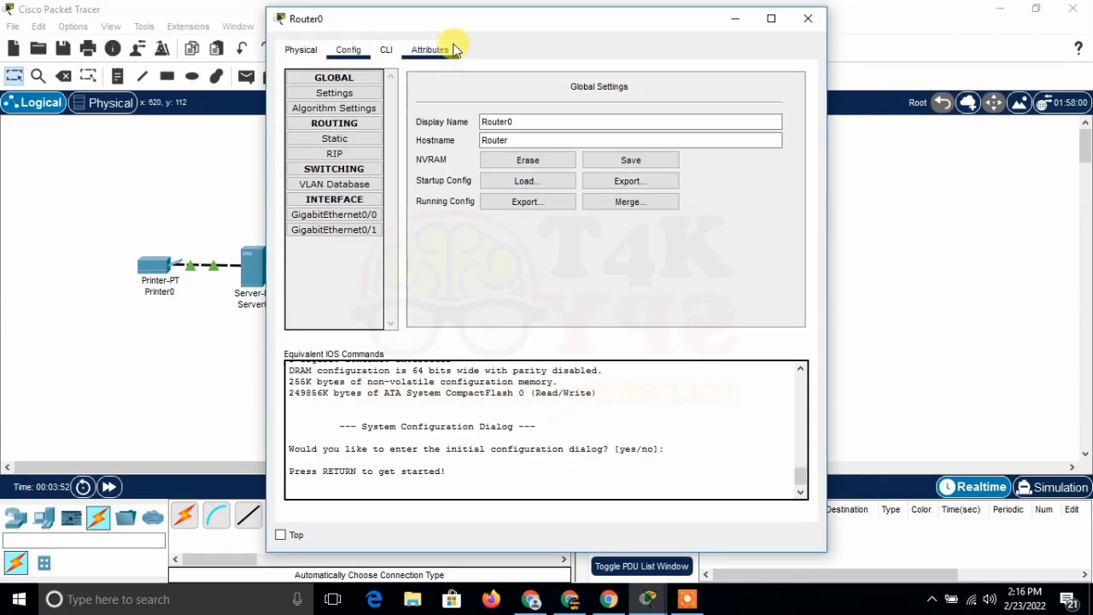
pyautogui.moveTo(464, 19); pyautogui.dragTo(780, 58)
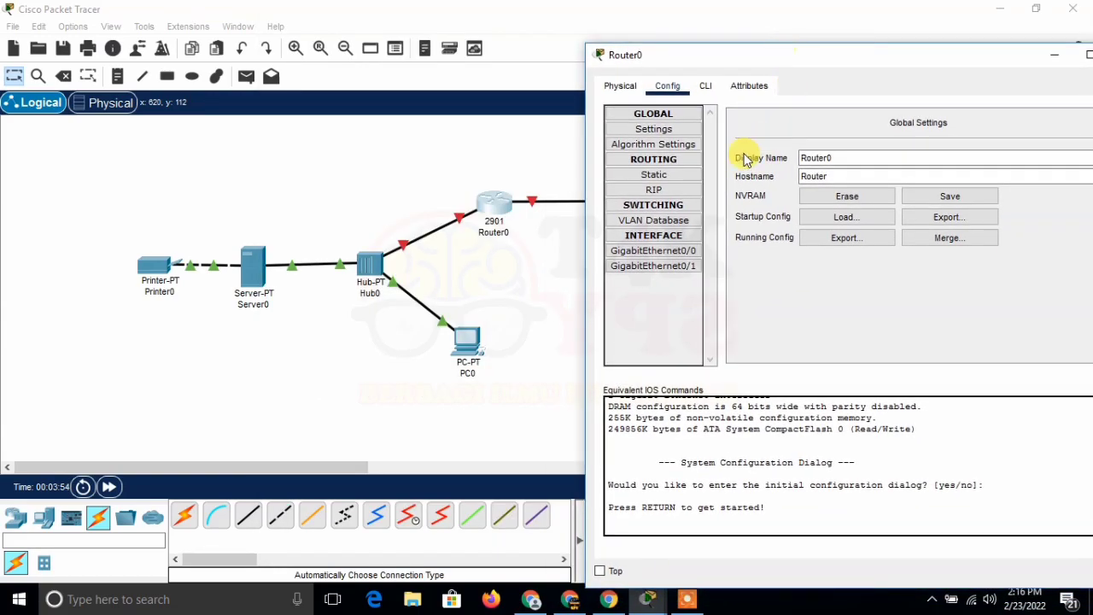
pyautogui.click(673, 257)
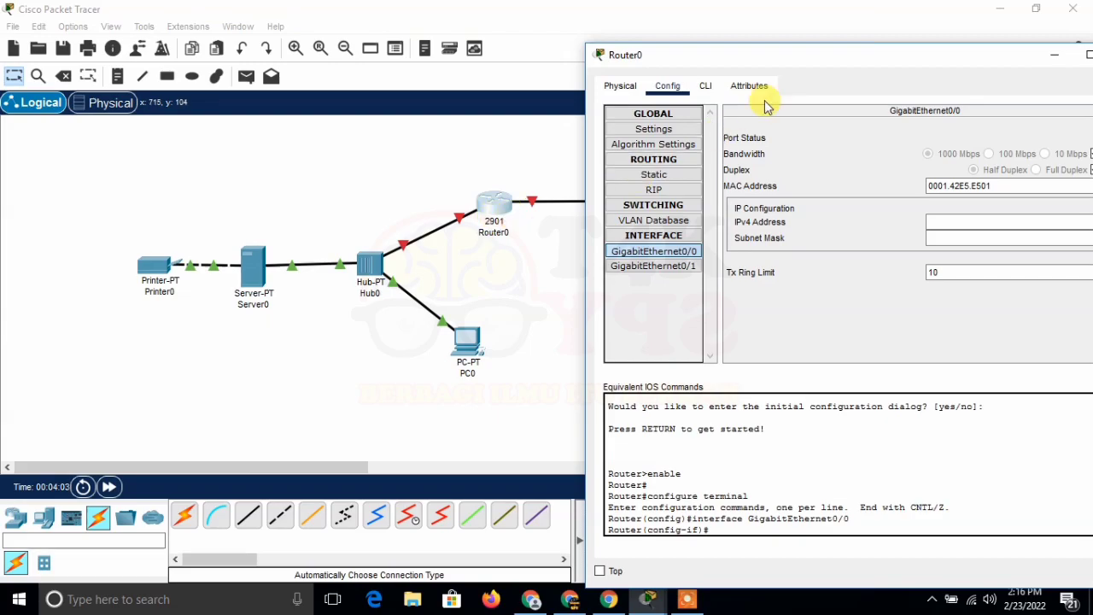
pyautogui.moveTo(807, 55); pyautogui.dragTo(764, 61)
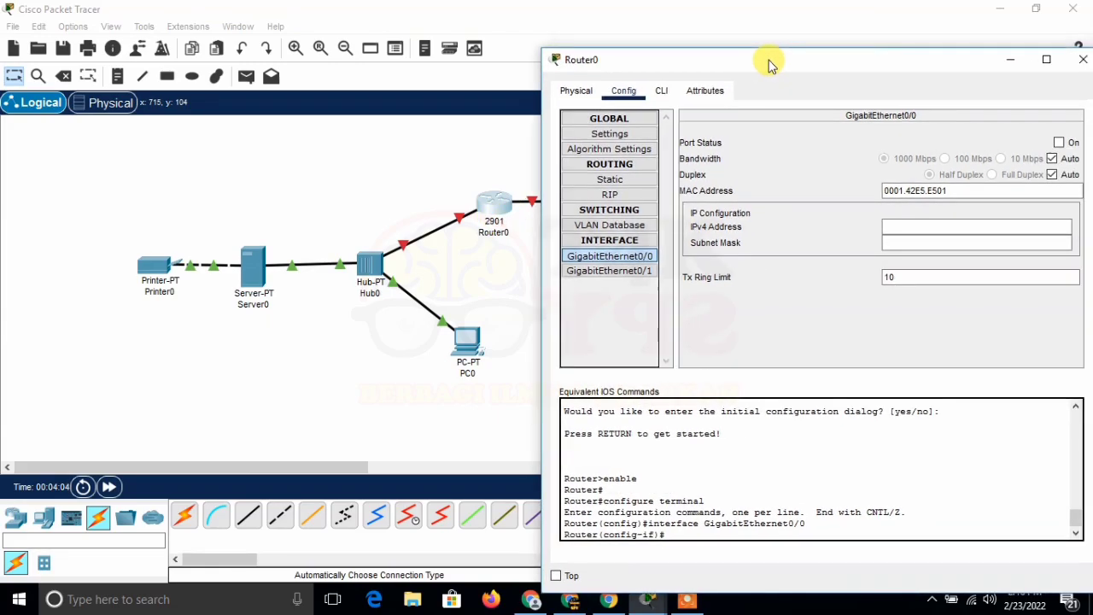
pyautogui.click(1060, 143)
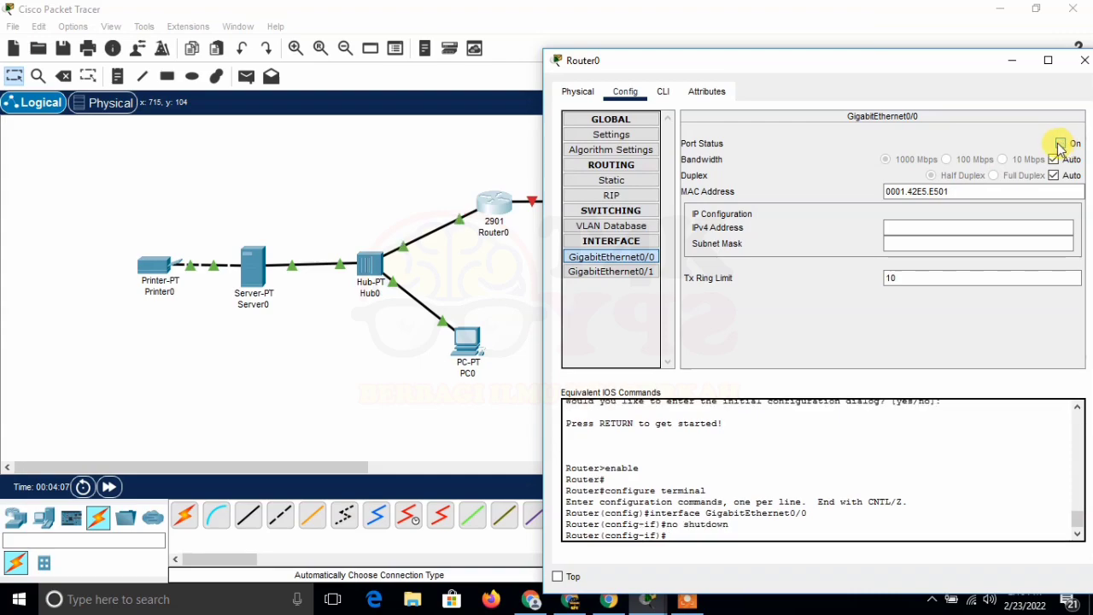
pyautogui.click(1080, 67)
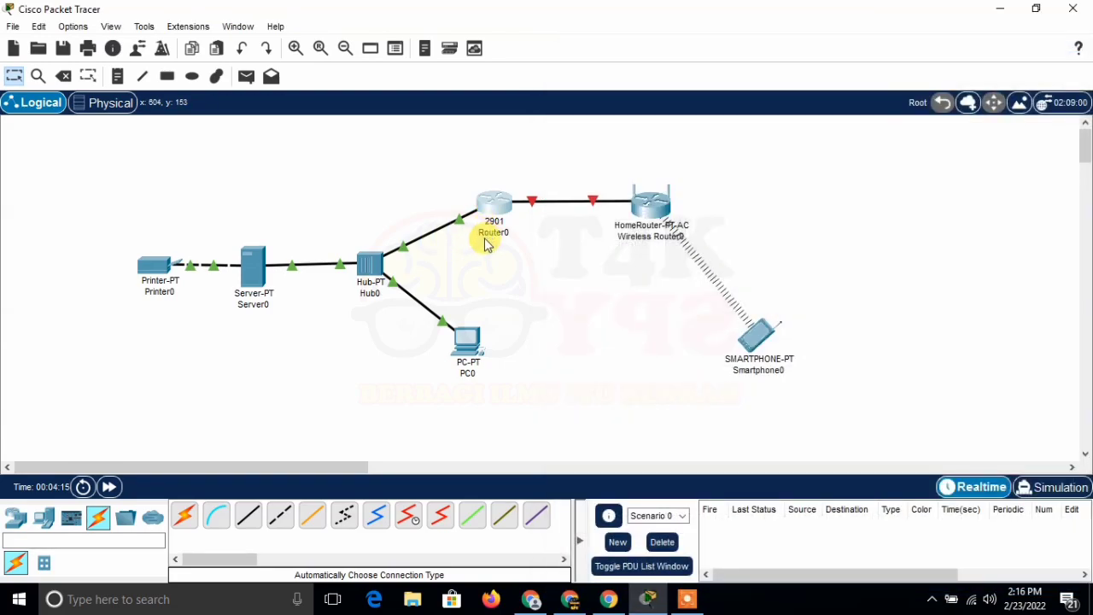
# - Turn on the GigabitEthernet0/1 port of the 2901 router, dismissing the configuration save dialog without saving
pyautogui.moveTo(491, 210)
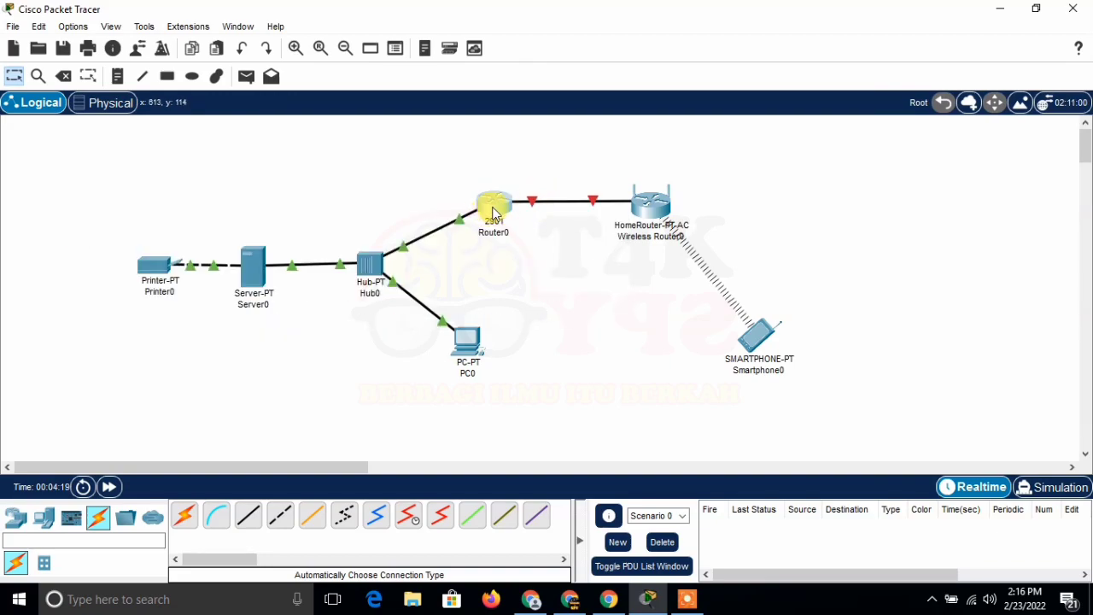
pyautogui.click(492, 206)
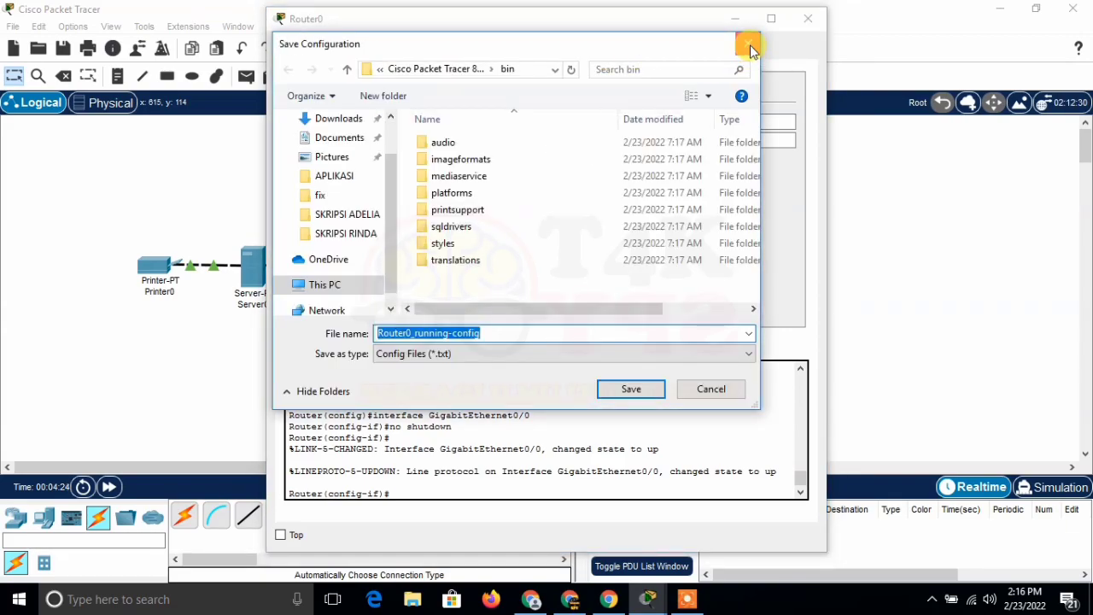
pyautogui.press('Escape')
pyautogui.moveTo(646, 23); pyautogui.dragTo(791, 249)
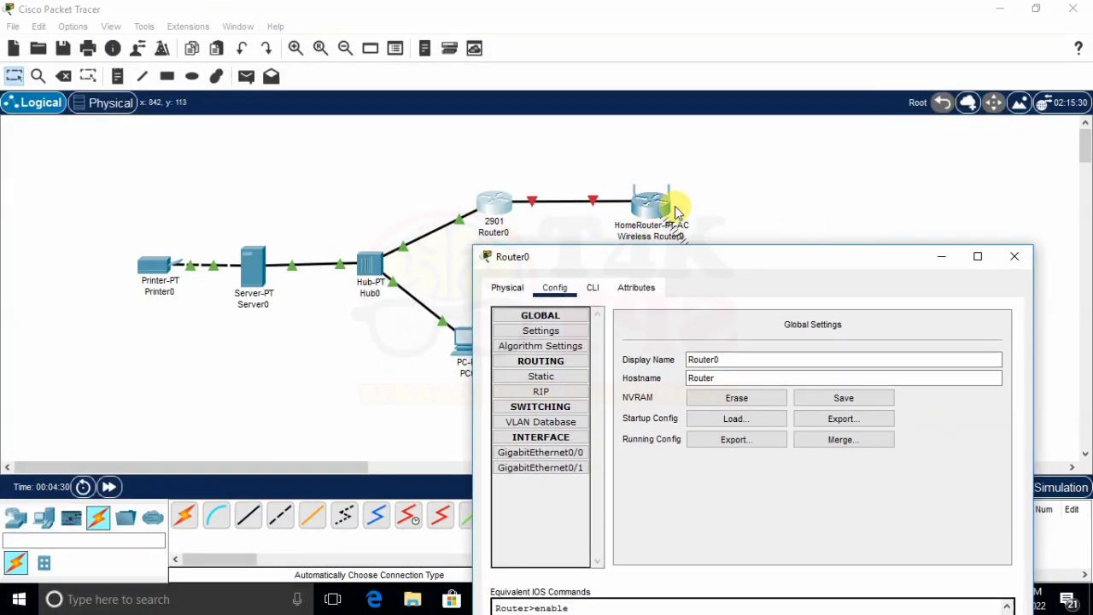
pyautogui.click(530, 468)
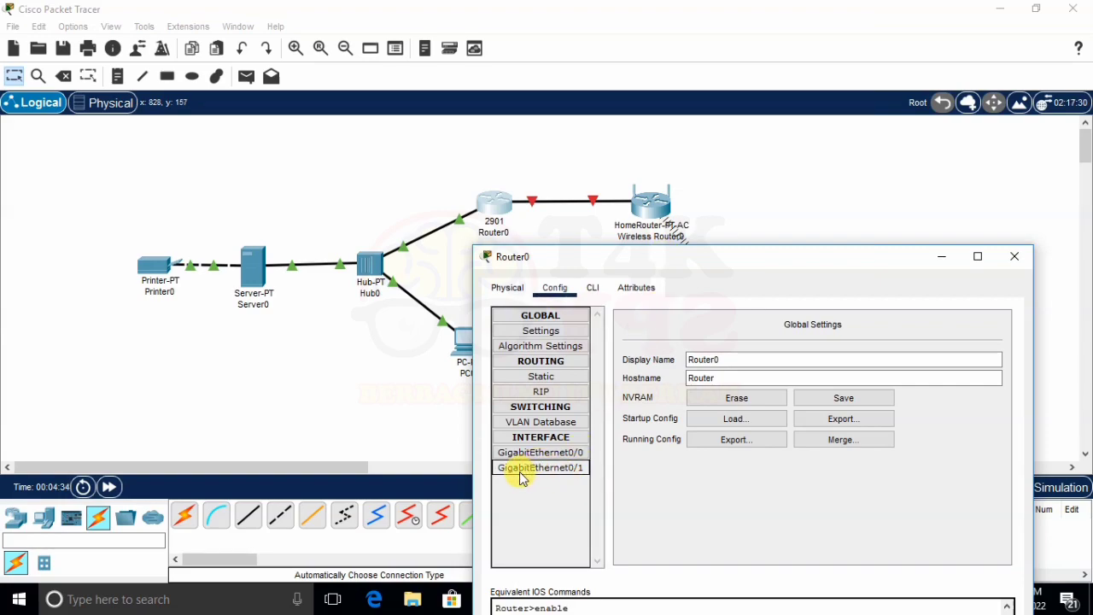
pyautogui.click(523, 471)
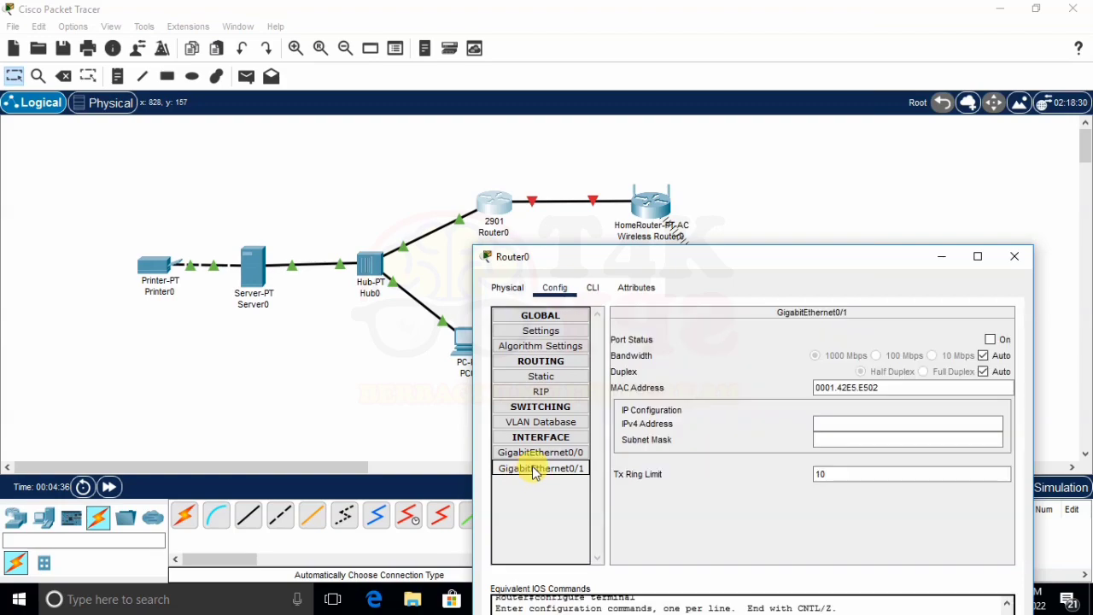
pyautogui.click(989, 340)
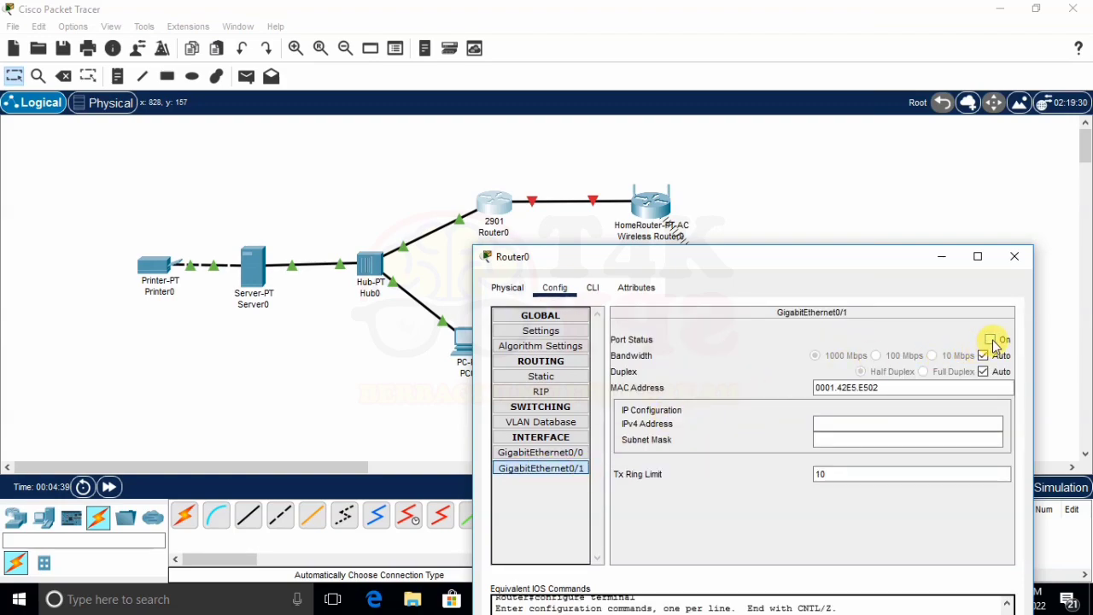
pyautogui.click(1016, 263)
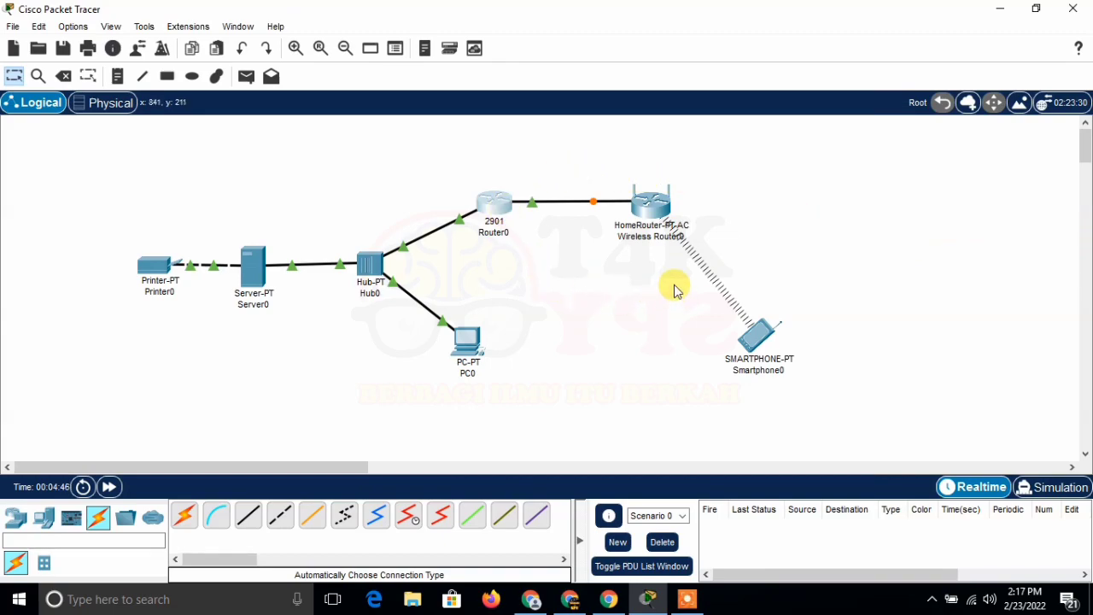
# - Change the wireless home router's display name to otakspy
pyautogui.click(660, 217)
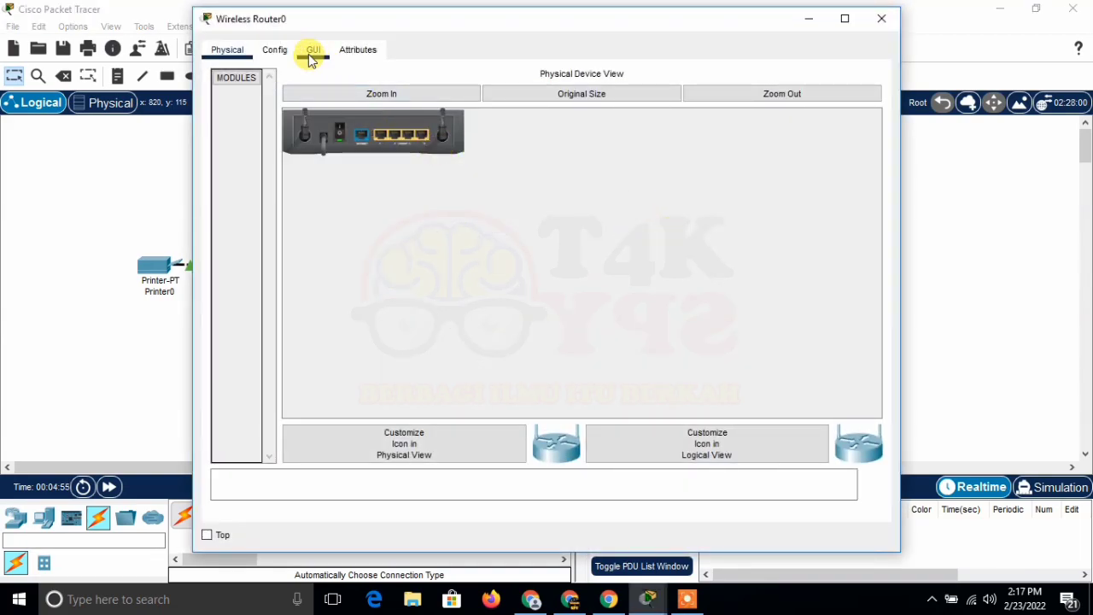
pyautogui.click(276, 51)
pyautogui.click(493, 122)
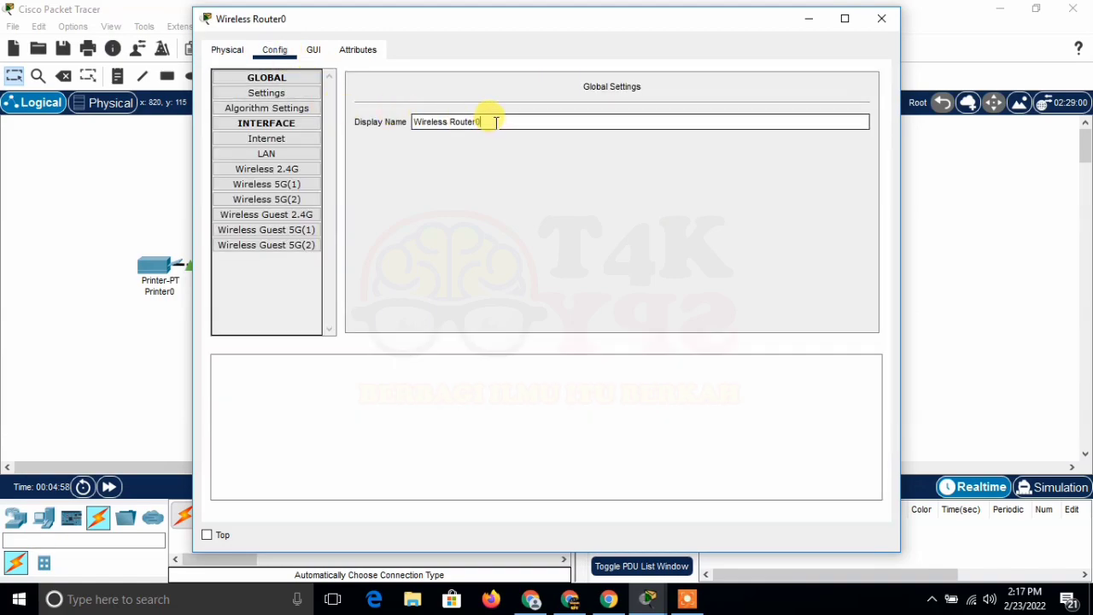
pyautogui.tripleClick(409, 121)
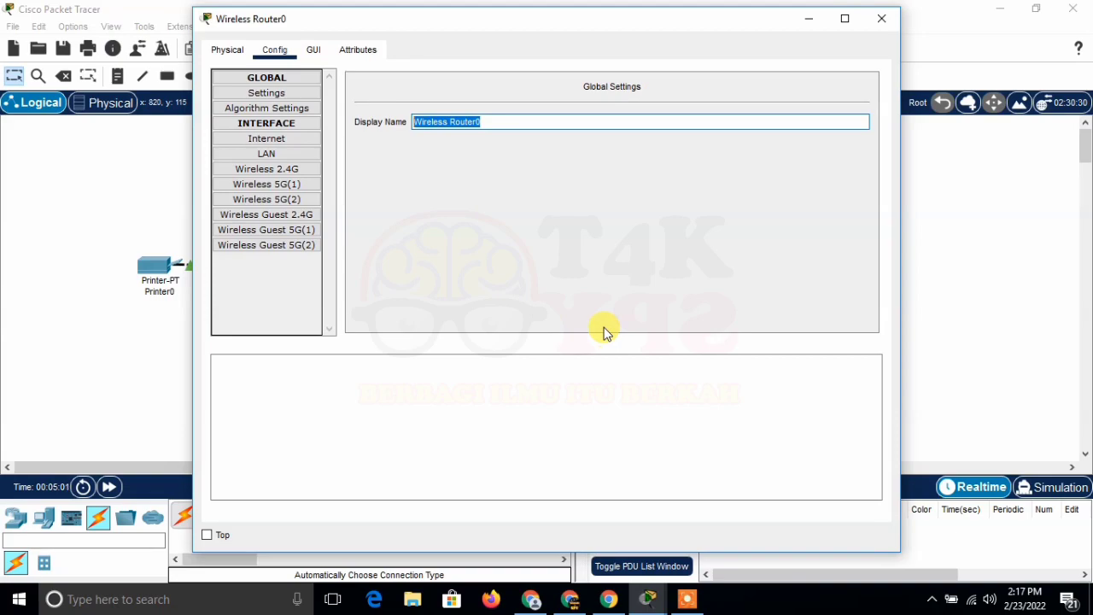
pyautogui.write('otakspy')
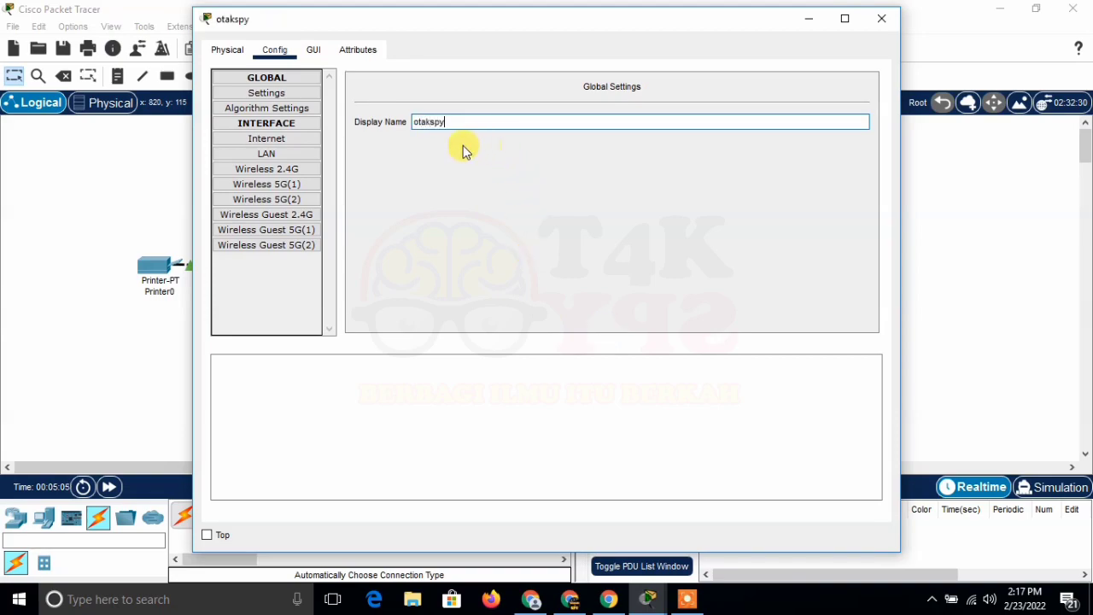
# - Set the home router's Wireless 2.4G authentication to WPA-PSK and enter the PSK pass phrase
pyautogui.click(273, 171)
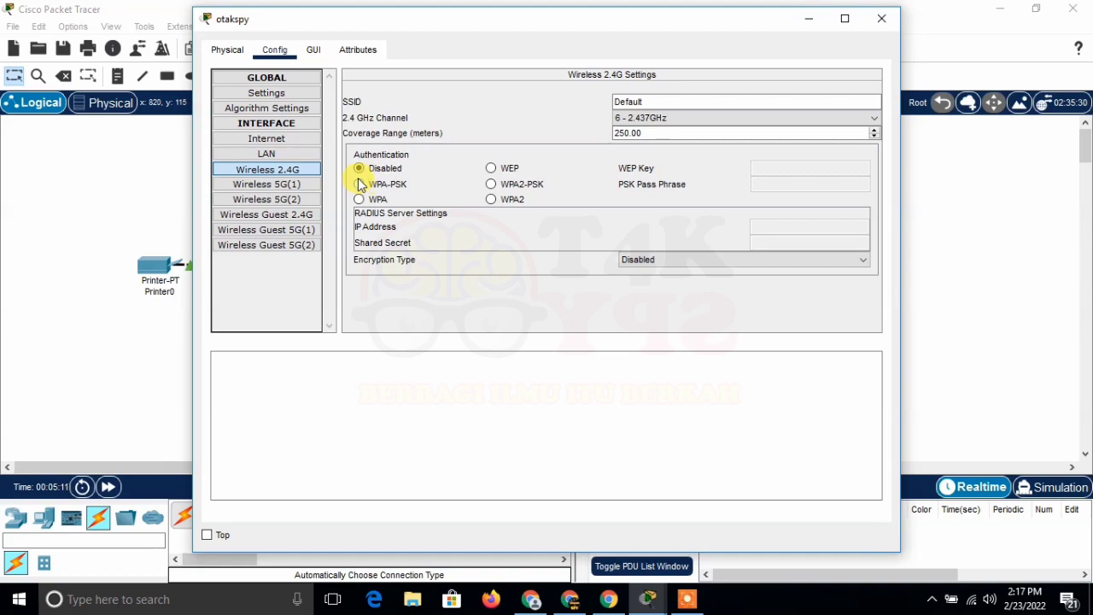
pyautogui.click(359, 184)
pyautogui.click(792, 187)
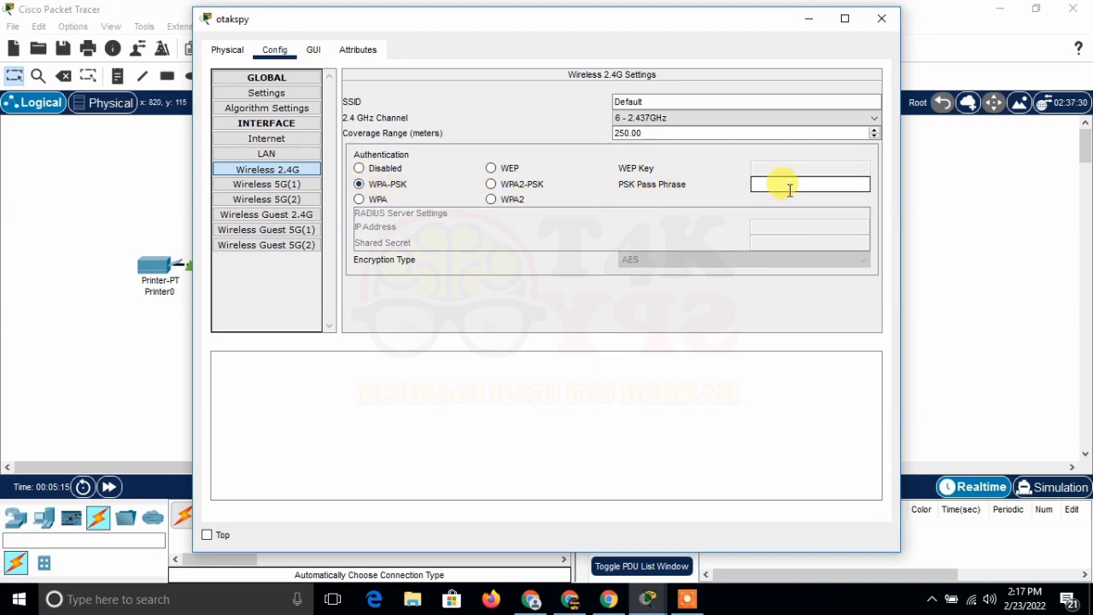
pyautogui.write('otakspy1')
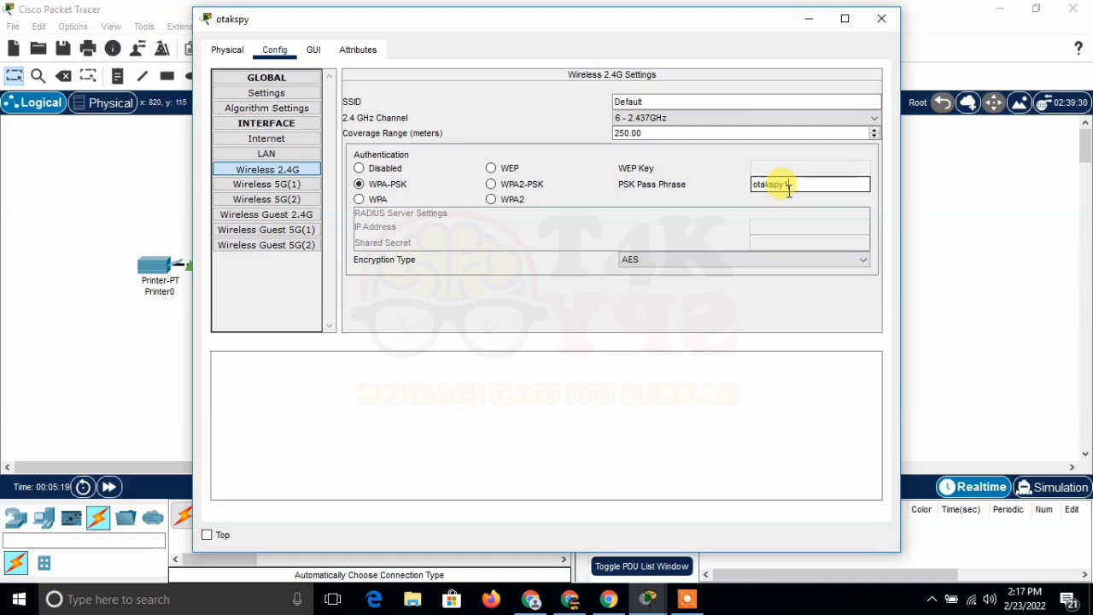
pyautogui.click(883, 18)
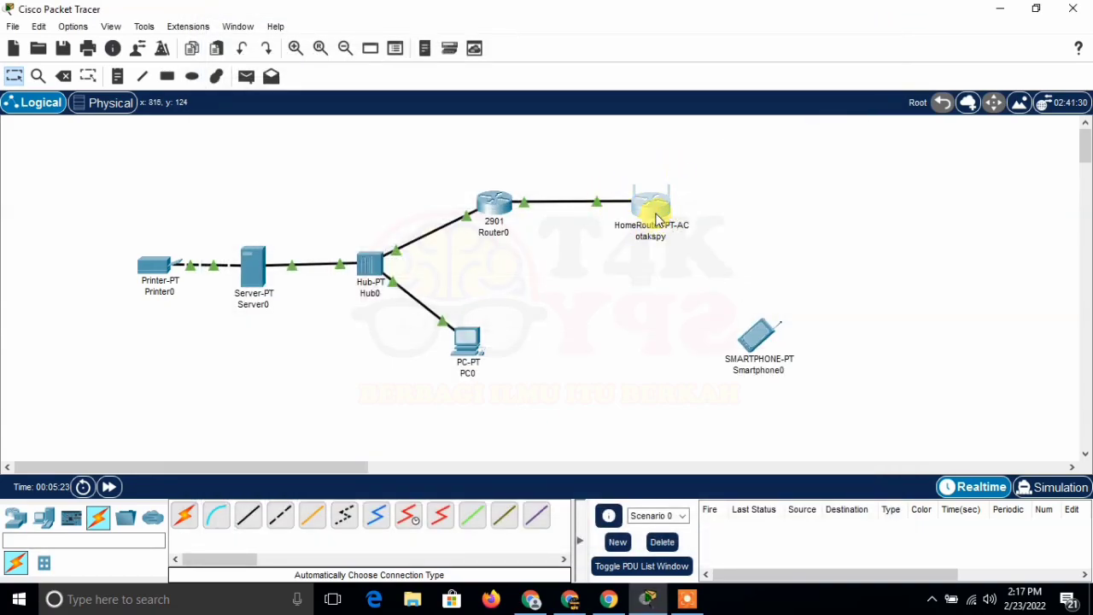
# - Set the smartphone's Wireless0 authentication to WPA-PSK and enter the home router's PSK pass phrase
pyautogui.moveTo(660, 209)
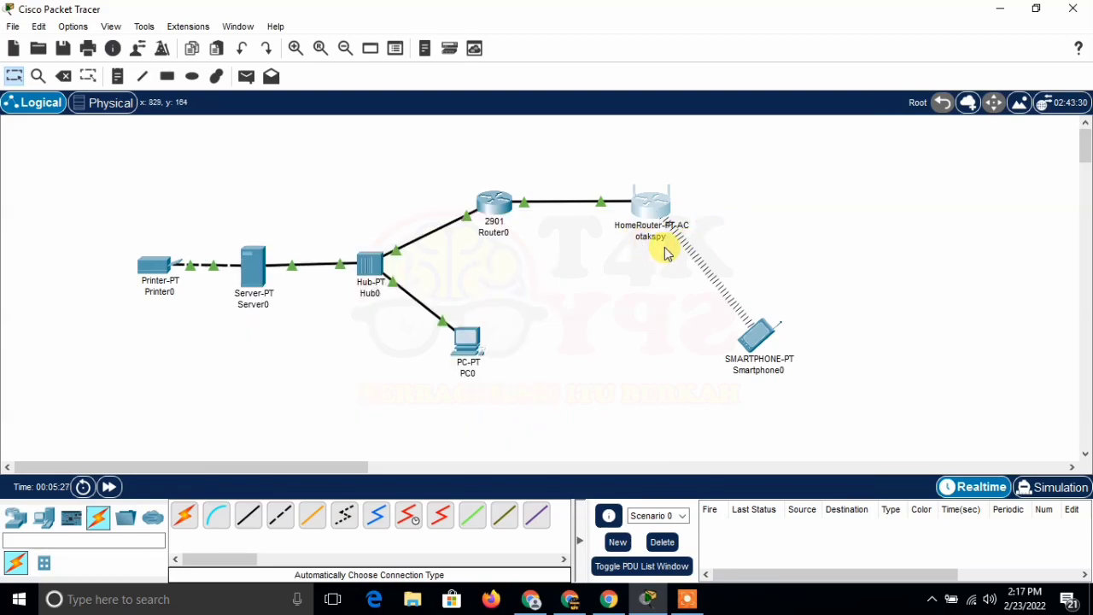
pyautogui.click(760, 338)
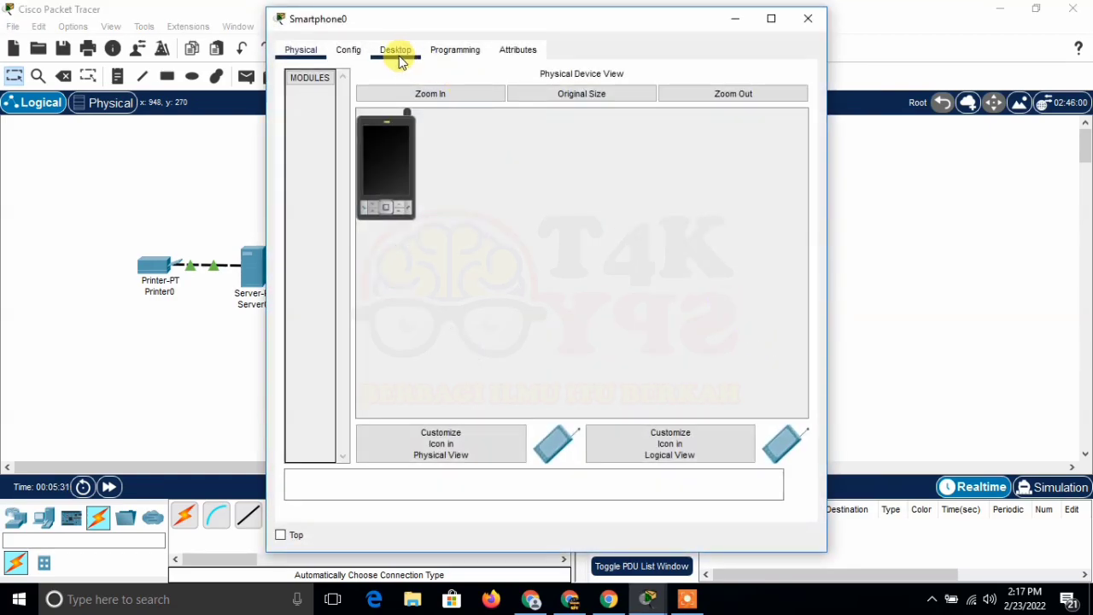
pyautogui.click(351, 51)
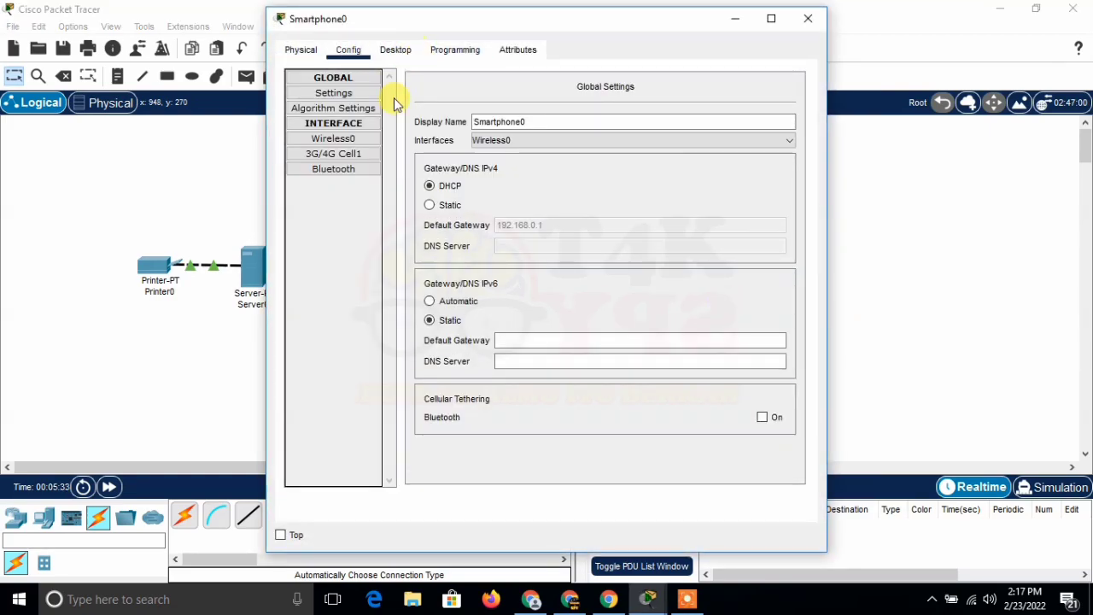
pyautogui.click(356, 142)
pyautogui.click(441, 203)
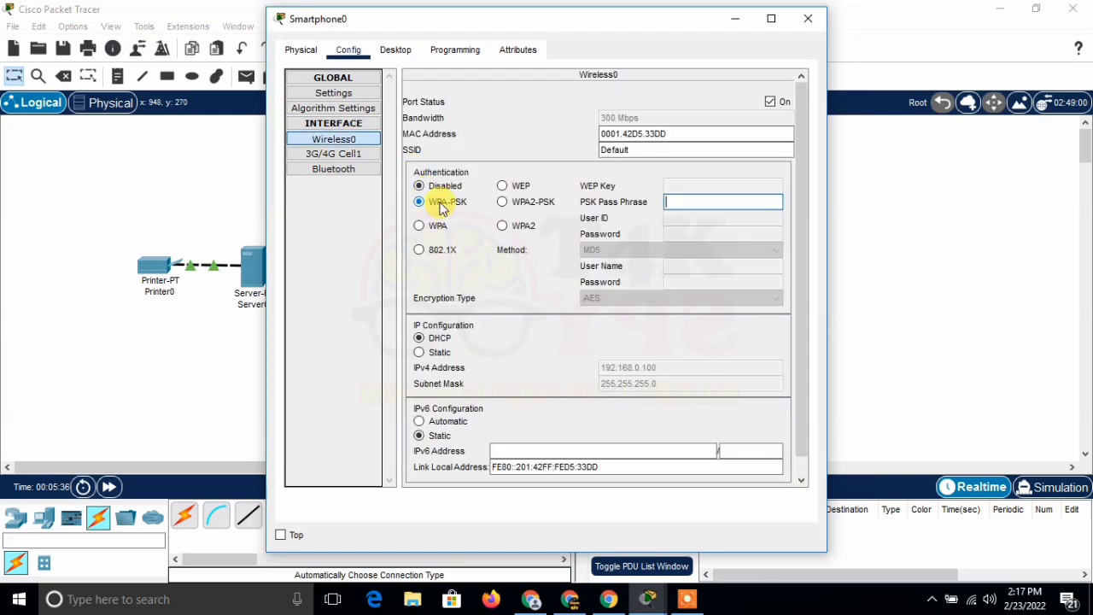
pyautogui.click(694, 200)
pyautogui.write('otaksp')
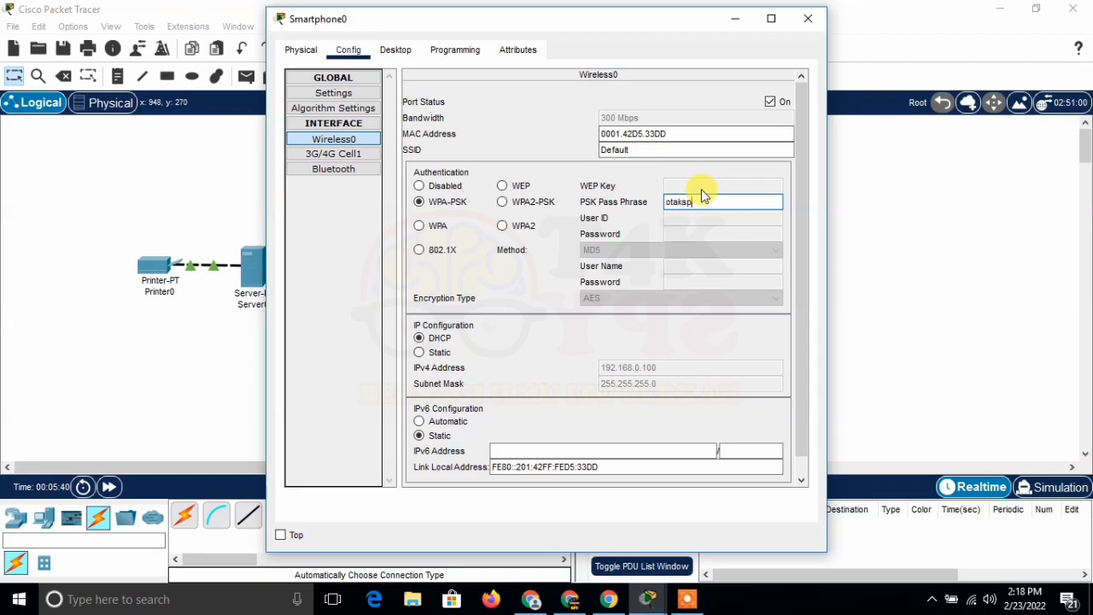
pyautogui.write('y1')
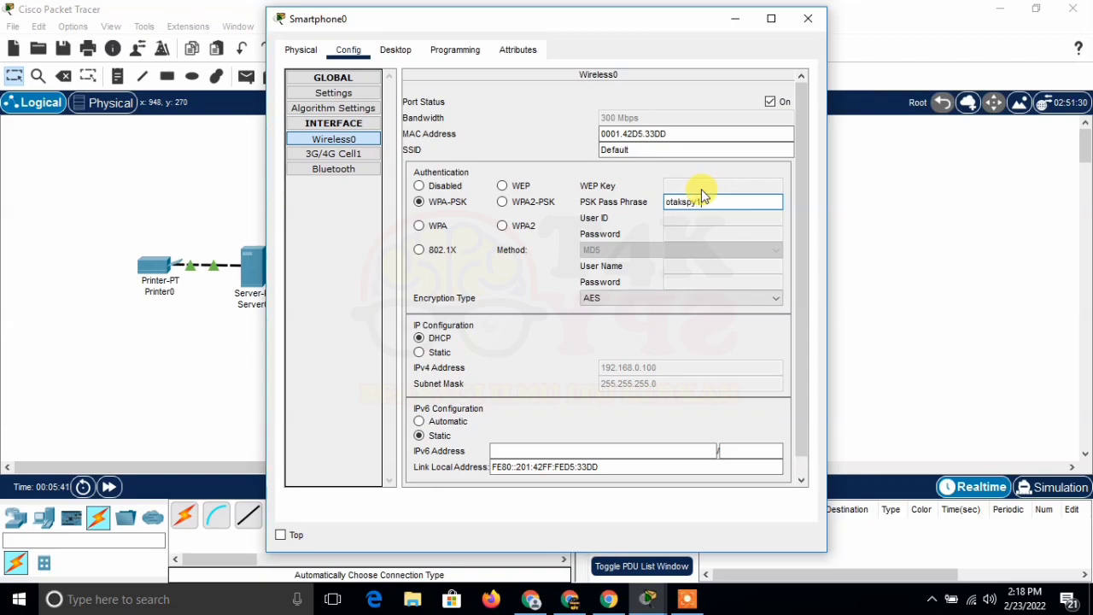
pyautogui.click(808, 17)
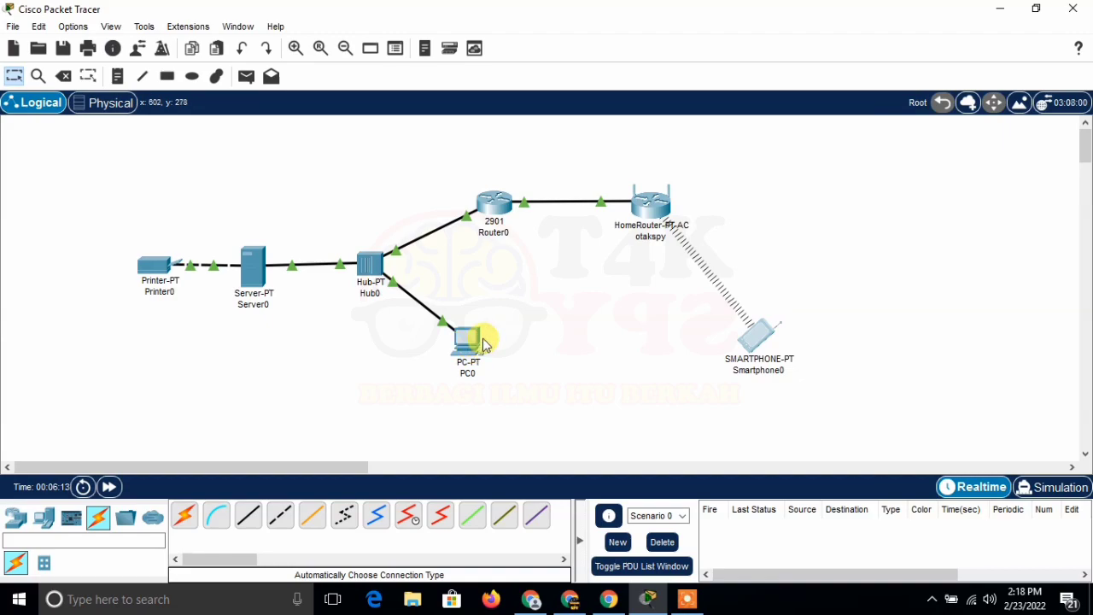
# - Add text notes reading 192.168.1.3 above the server and 192.168.1.4 above the PC
pyautogui.moveTo(482, 343)
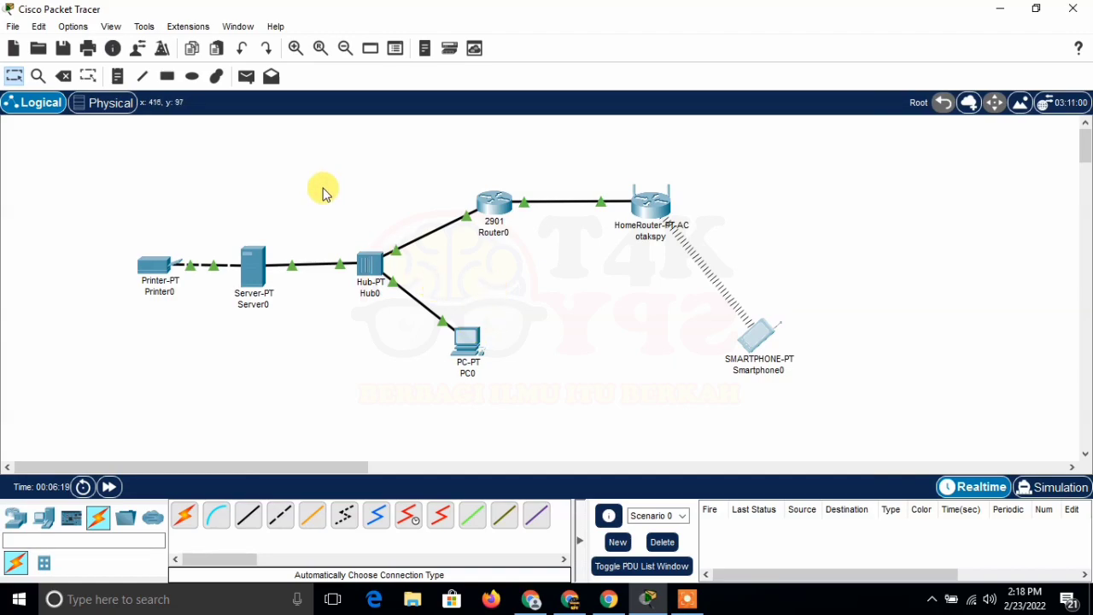
pyautogui.click(117, 76)
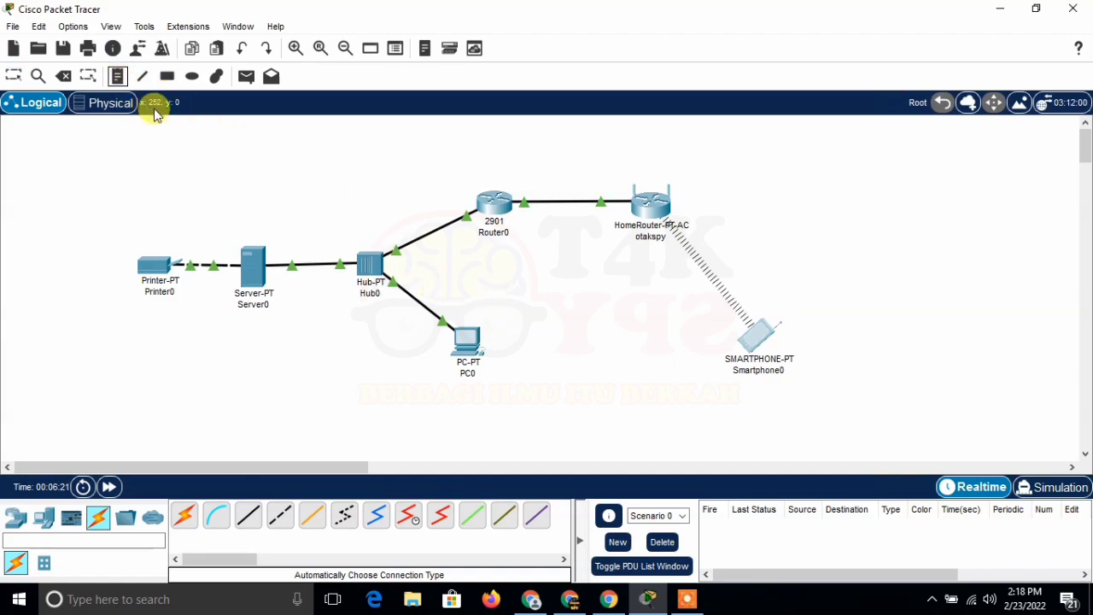
pyautogui.click(220, 230)
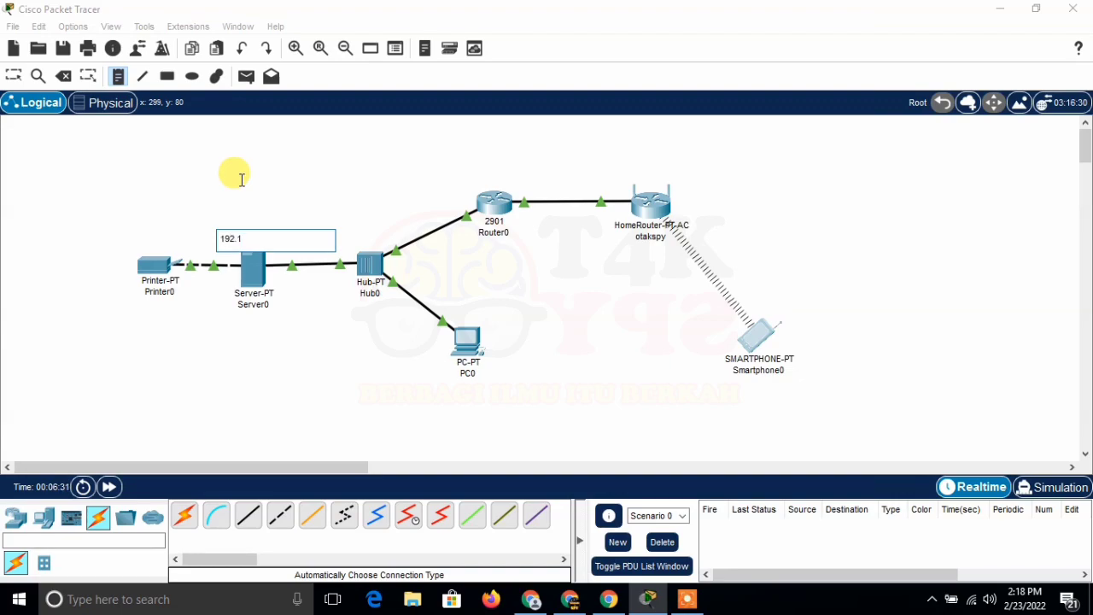
pyautogui.write('192.168.1.3')
pyautogui.click(452, 314)
pyautogui.write('192.168')
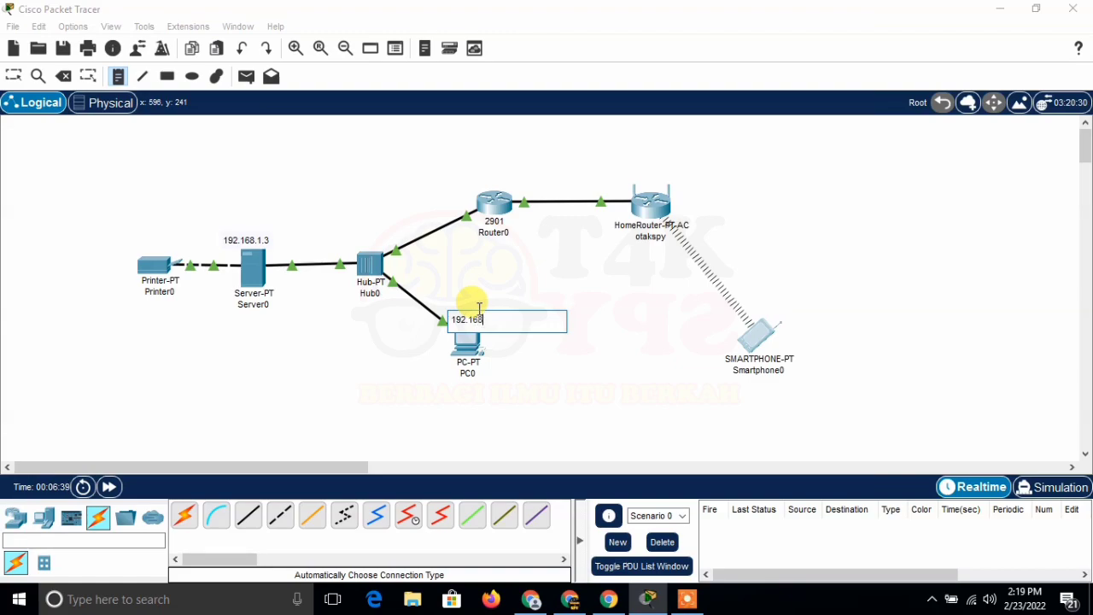
pyautogui.write('.1.4')
# - Add text notes reading 192.168.1.5 at the 2901 router and 11.10.1.1 on the link beside the home router
pyautogui.click(453, 187)
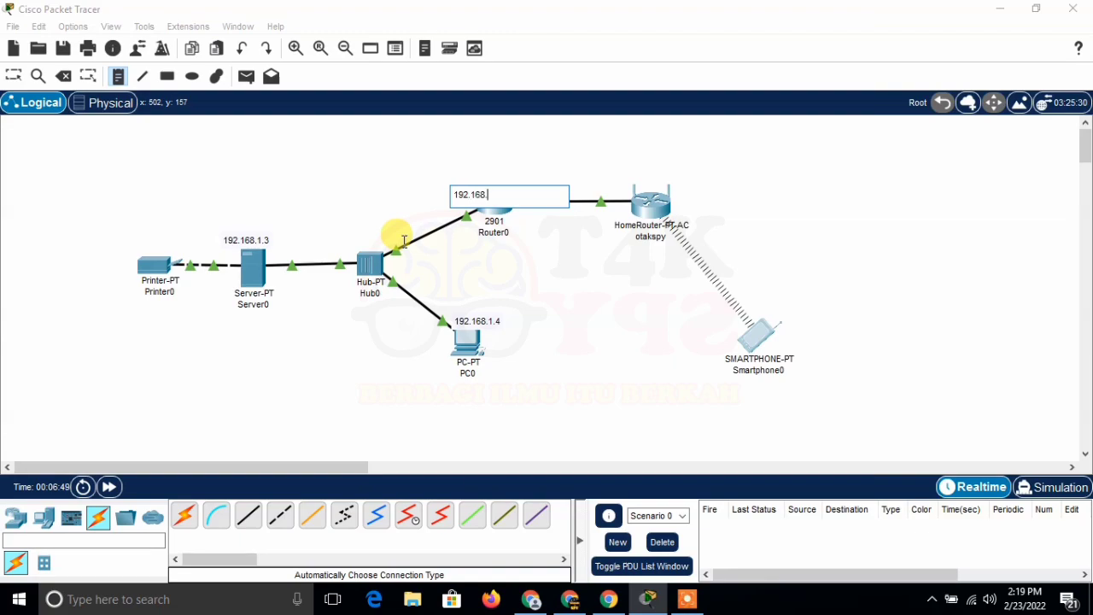
pyautogui.write('192.168.1.5')
pyautogui.click(576, 199)
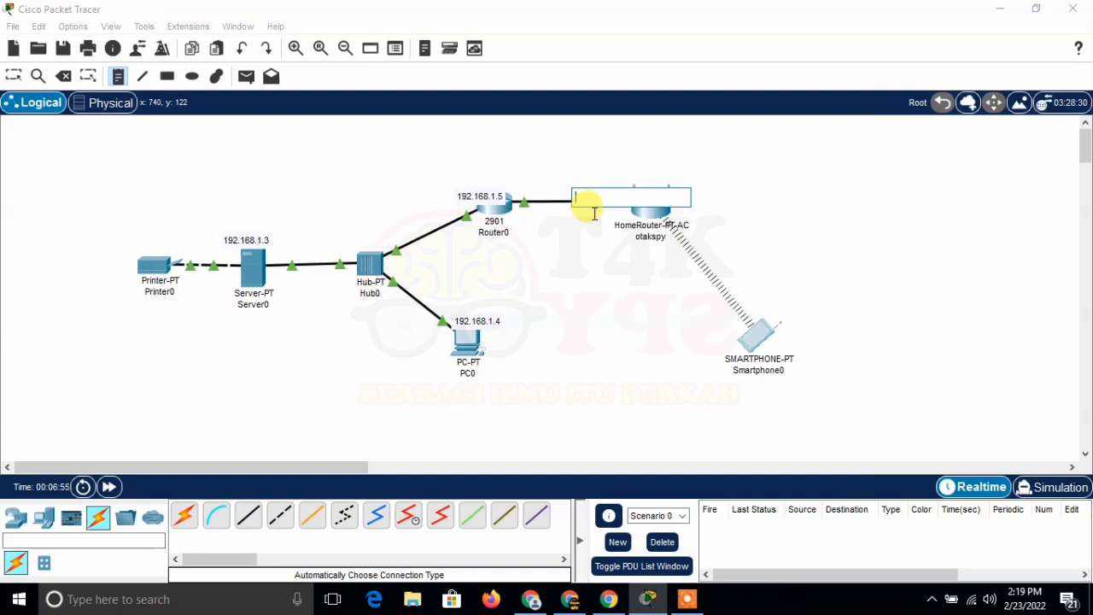
pyautogui.write('11.10.1.1')
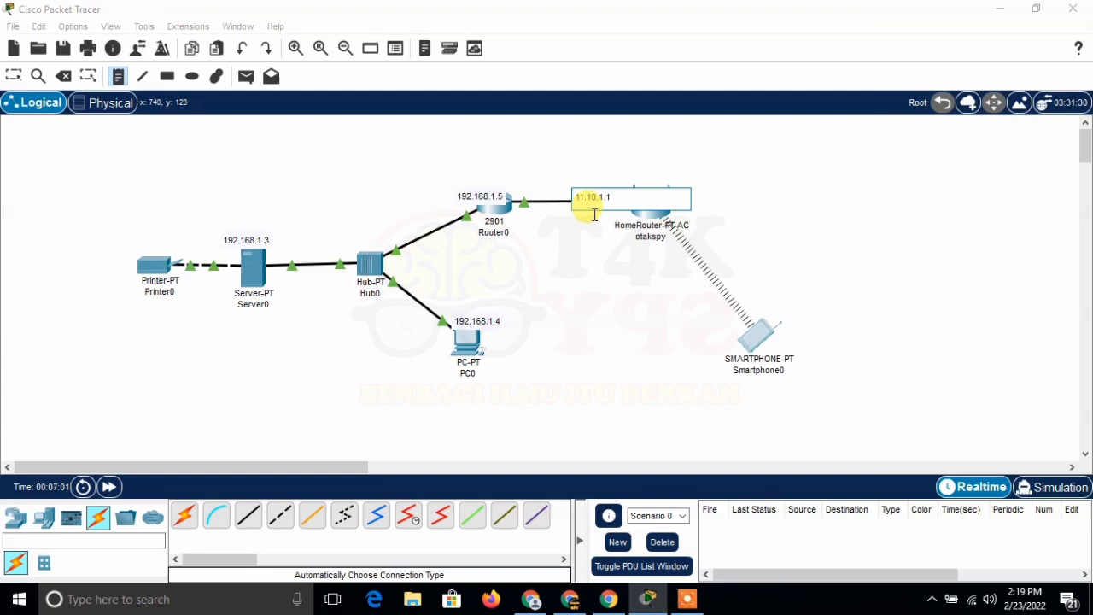
# - Move the 11.10.1.1 note above the 2901 router's link to the home router and the 192.168.1.5 note beside its hub link
pyautogui.click(16, 77)
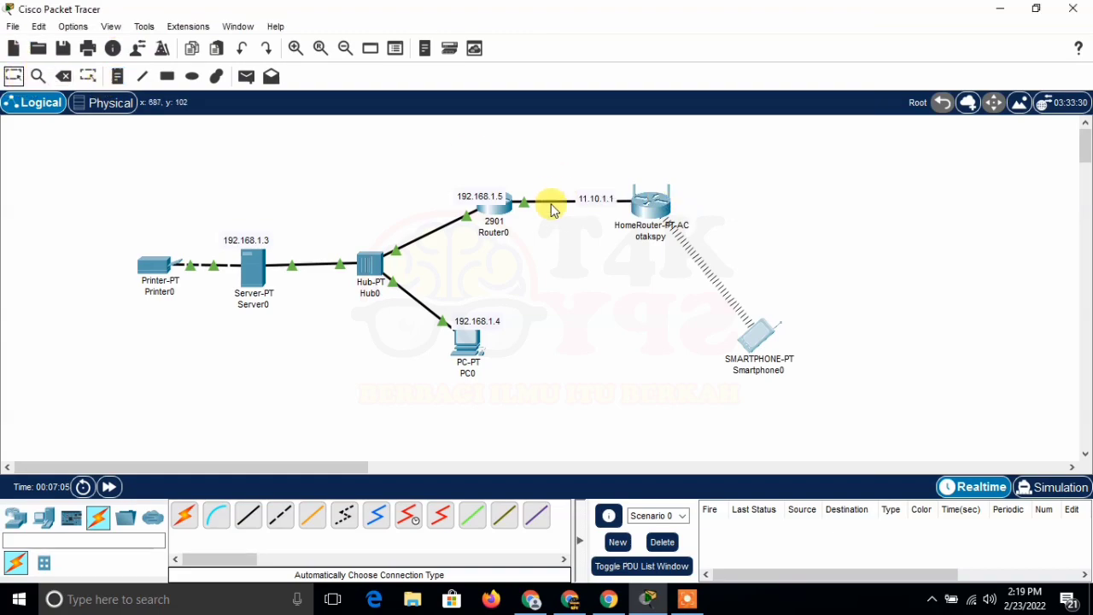
pyautogui.moveTo(593, 201); pyautogui.dragTo(550, 198)
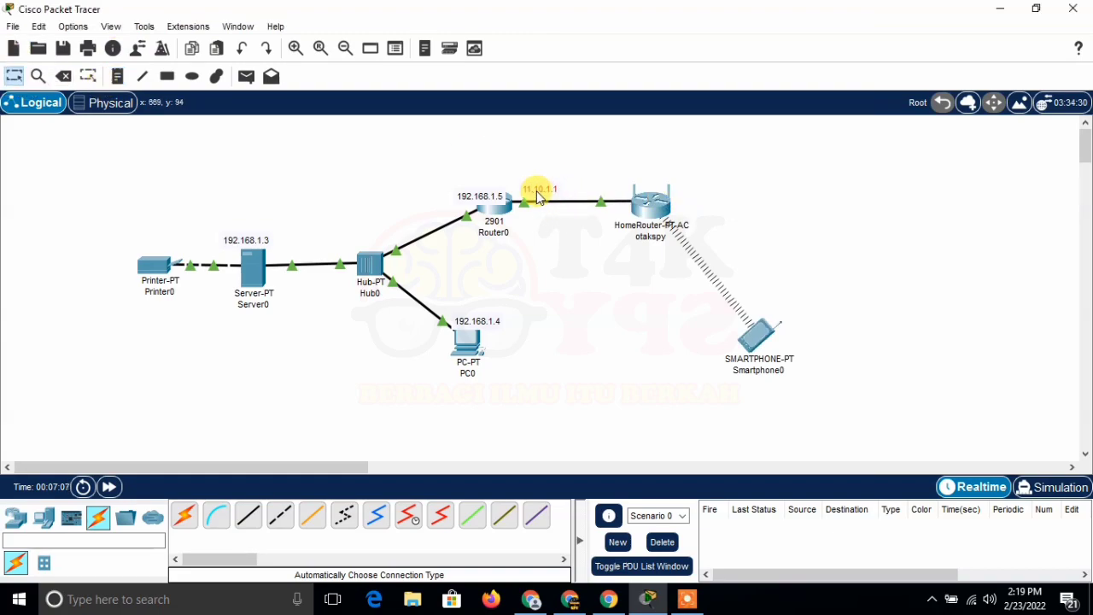
pyautogui.moveTo(473, 203); pyautogui.dragTo(429, 213)
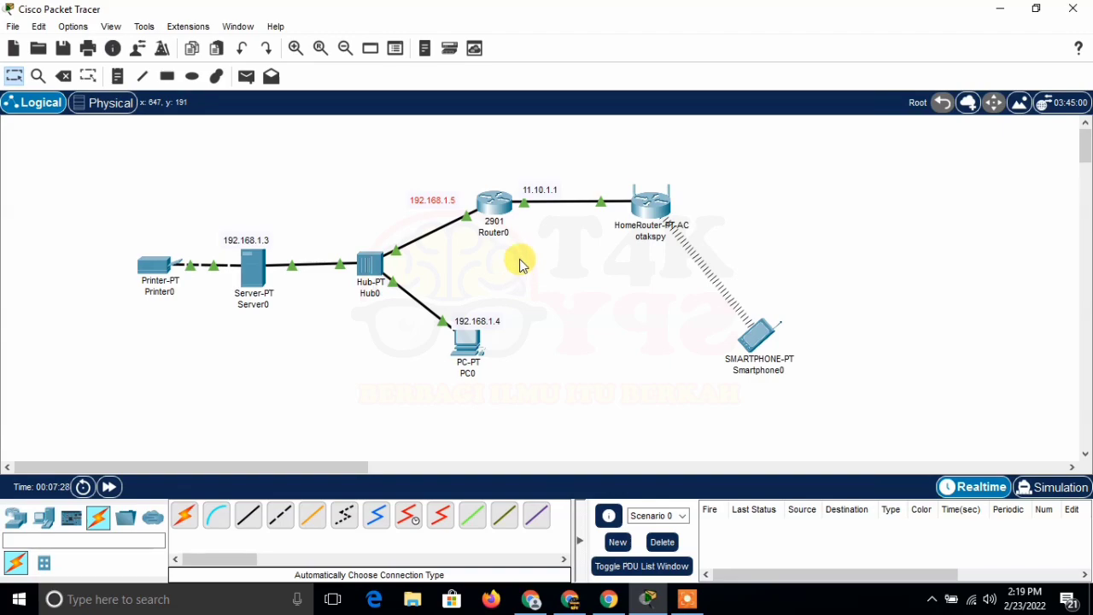
pyautogui.moveTo(443, 208); pyautogui.dragTo(449, 208)
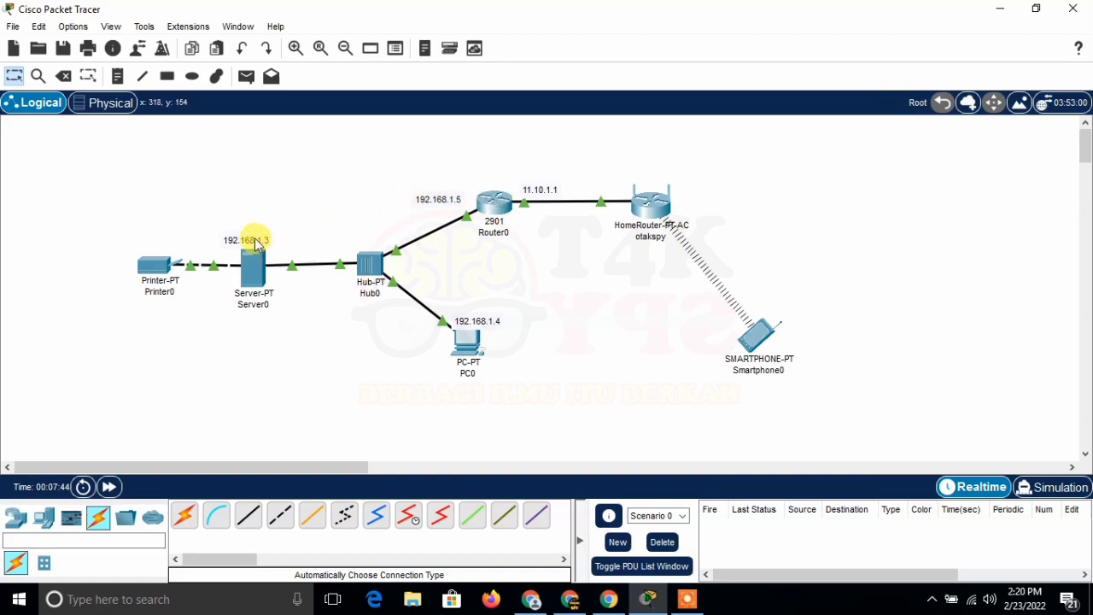
# - Assign Server0's FastEthernet0 the static IPv4 address 192.168.1.3 with subnet mask 255.255.255.0, and close its settings
pyautogui.moveTo(256, 271)
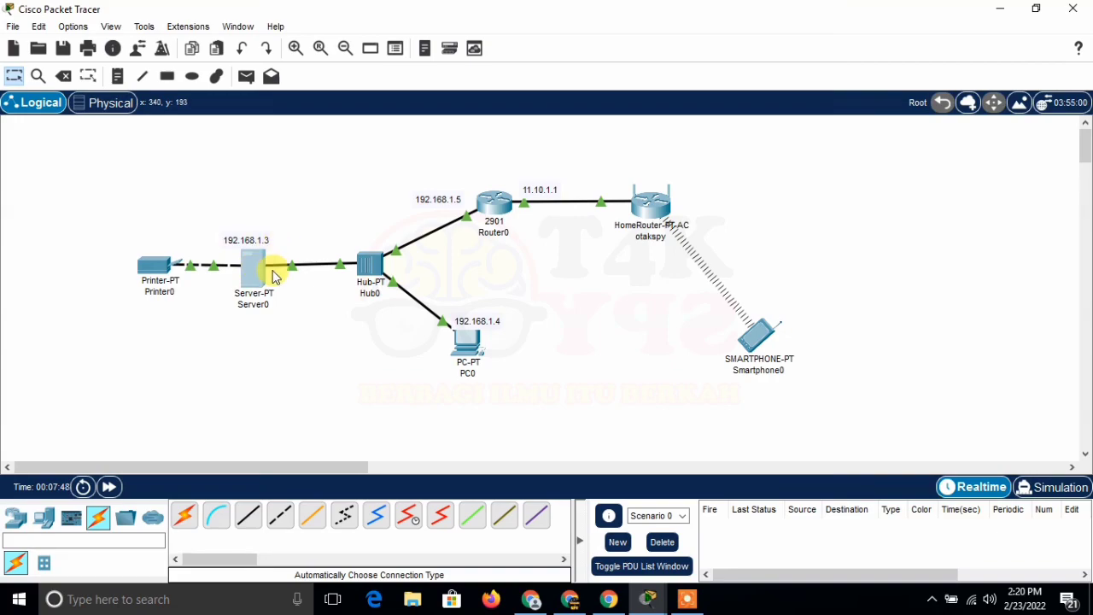
pyautogui.click(261, 279)
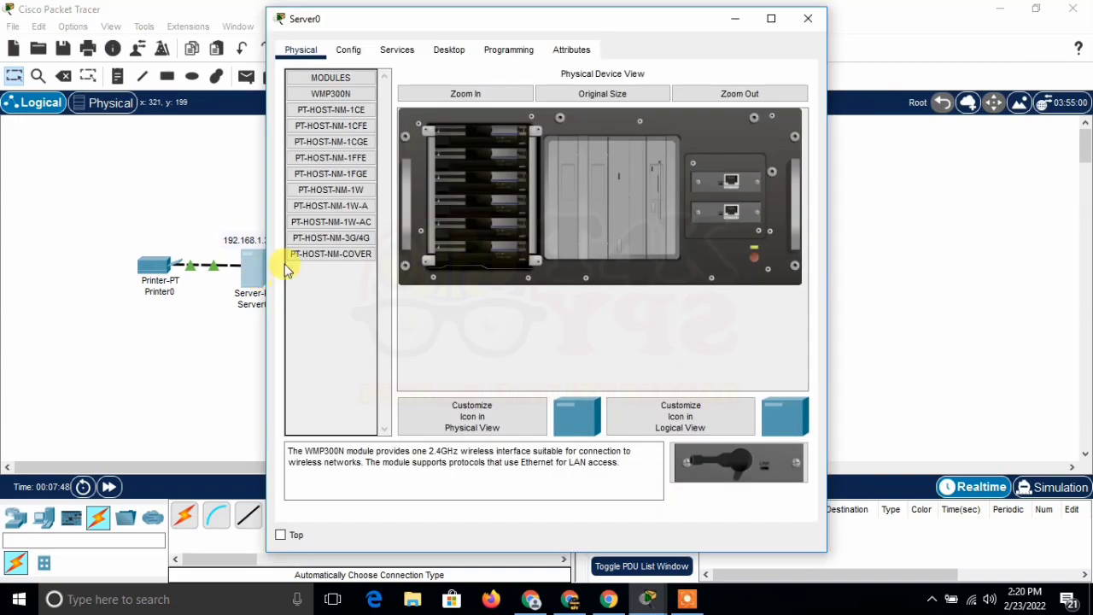
pyautogui.click(359, 54)
pyautogui.moveTo(449, 12); pyautogui.dragTo(636, 46)
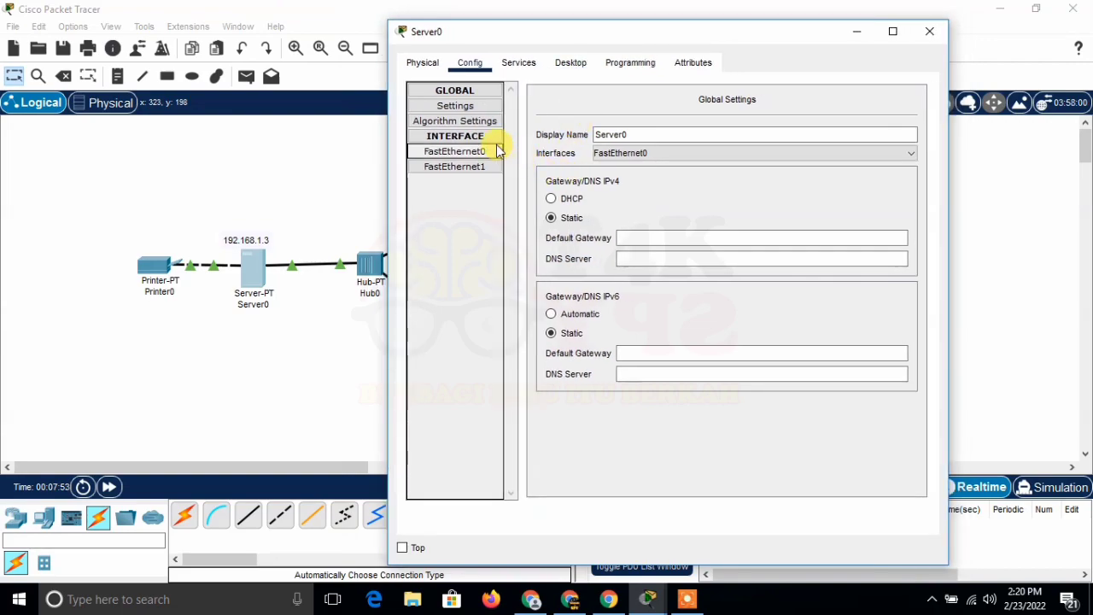
pyautogui.click(661, 236)
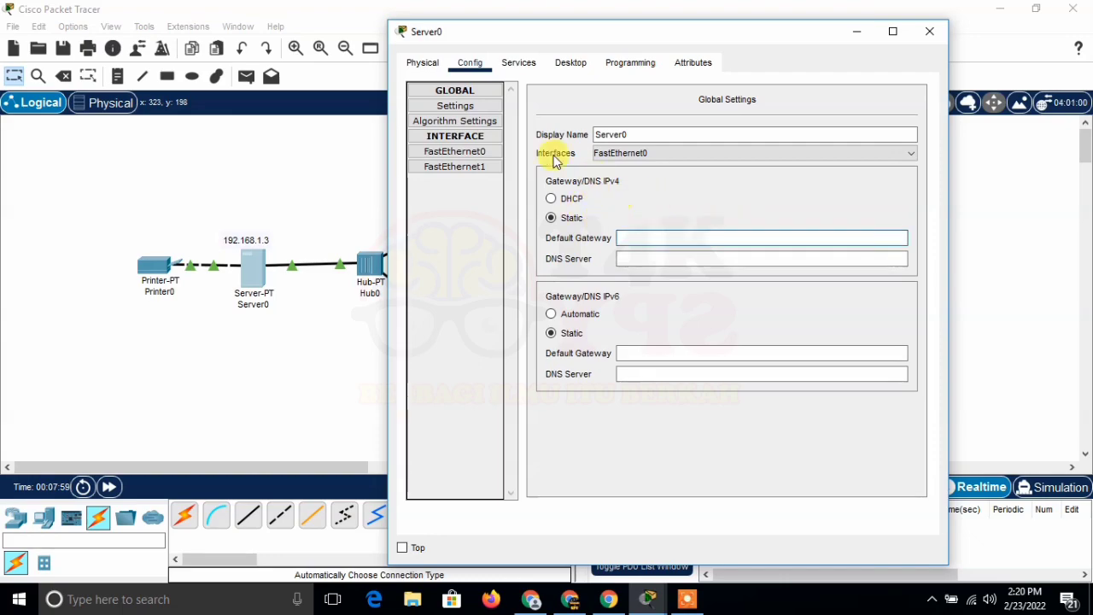
pyautogui.click(467, 152)
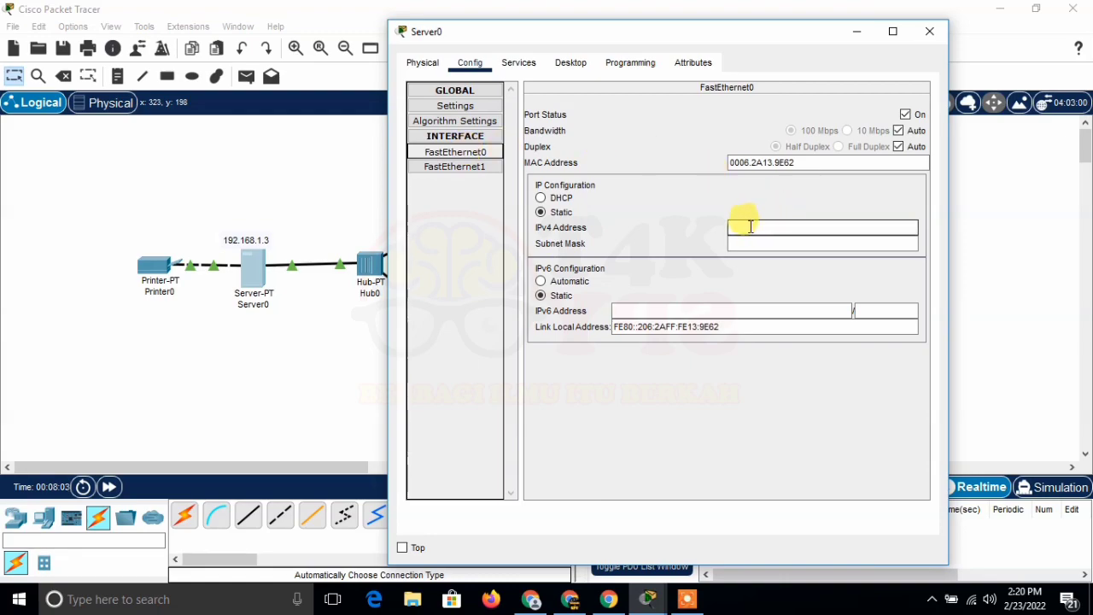
pyautogui.click(755, 225)
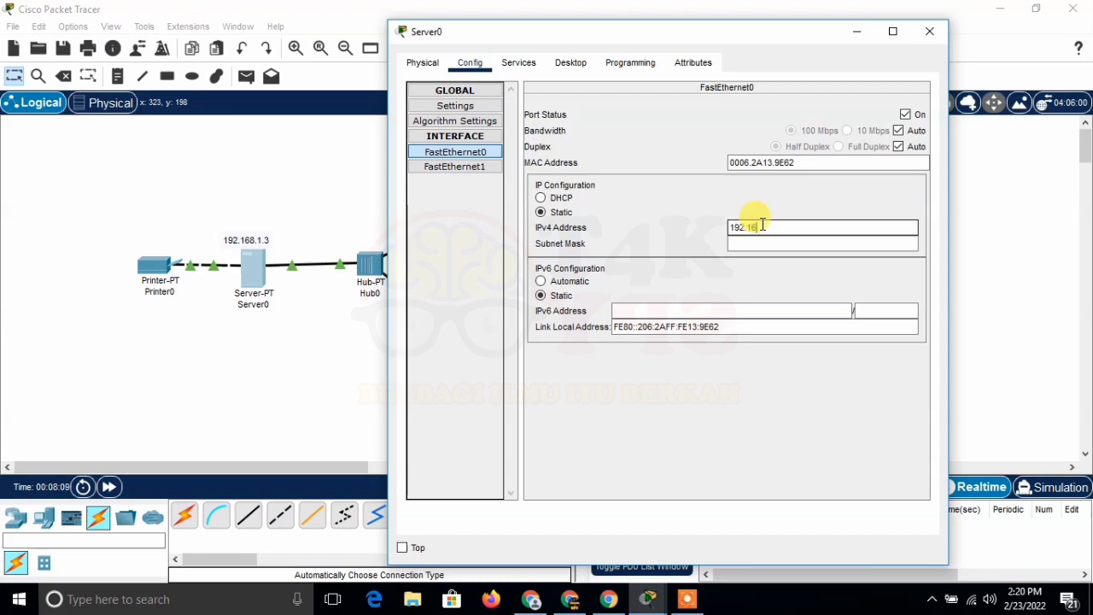
pyautogui.write('192.168.1.3')
pyautogui.click(770, 245)
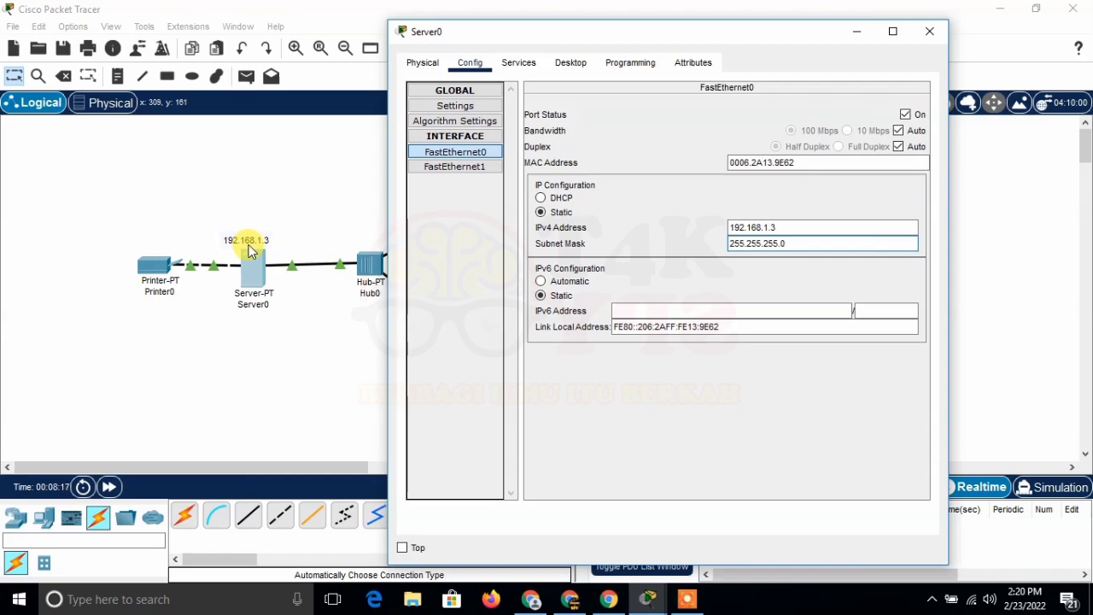
pyautogui.click(929, 32)
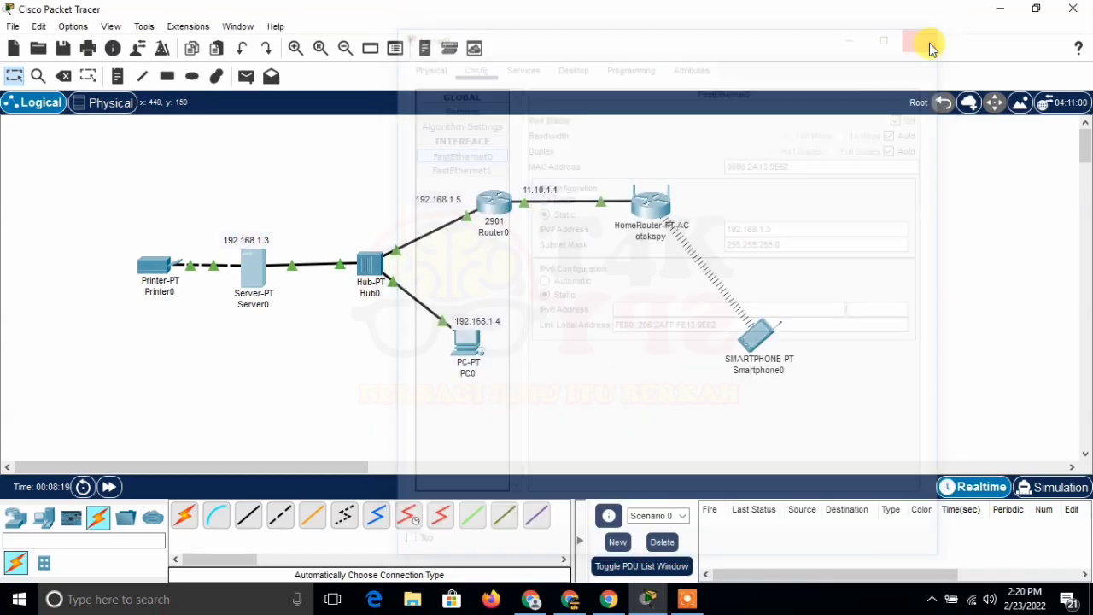
# - Assign Router0's GigabitEthernet0/0 the IPv4 address 192.168.1.5 with subnet mask 255.255.255.0
pyautogui.click(496, 210)
pyautogui.click(500, 206)
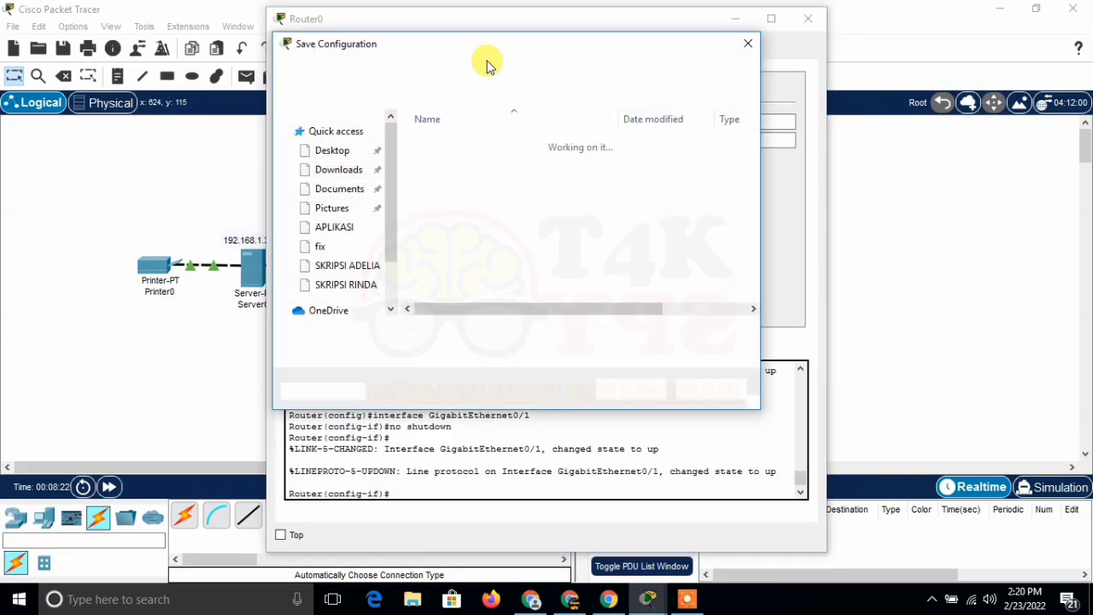
pyautogui.click(747, 45)
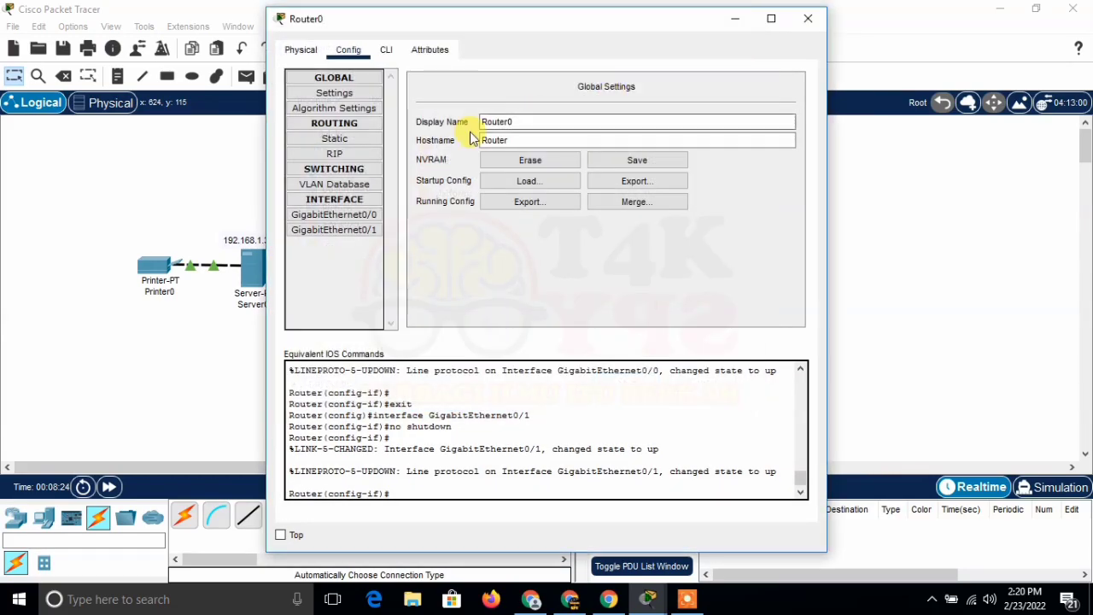
pyautogui.click(353, 220)
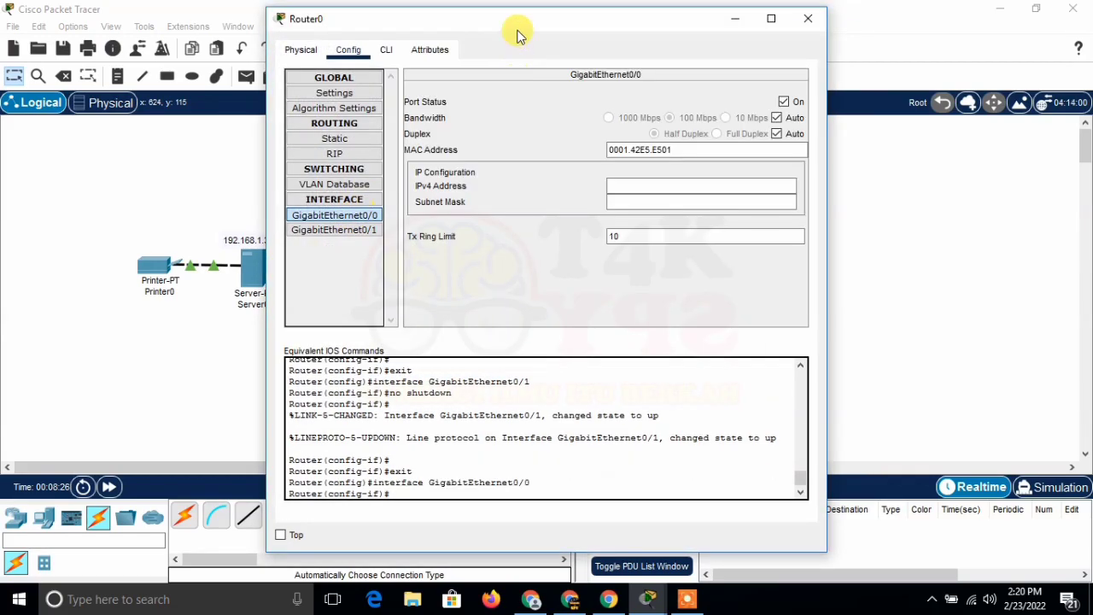
pyautogui.moveTo(523, 27); pyautogui.dragTo(765, 67)
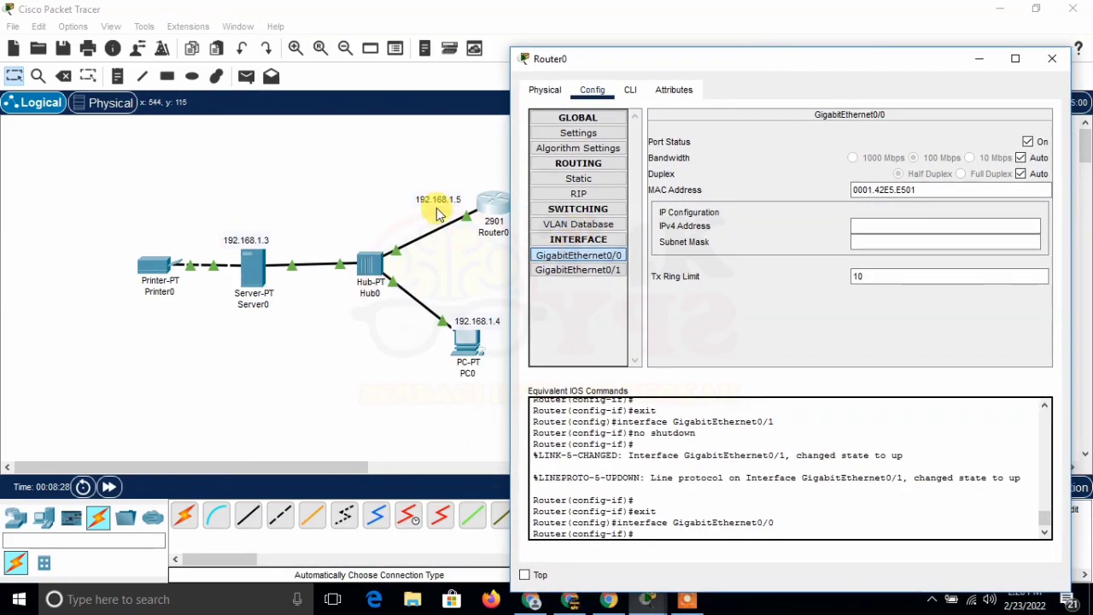
pyautogui.click(871, 225)
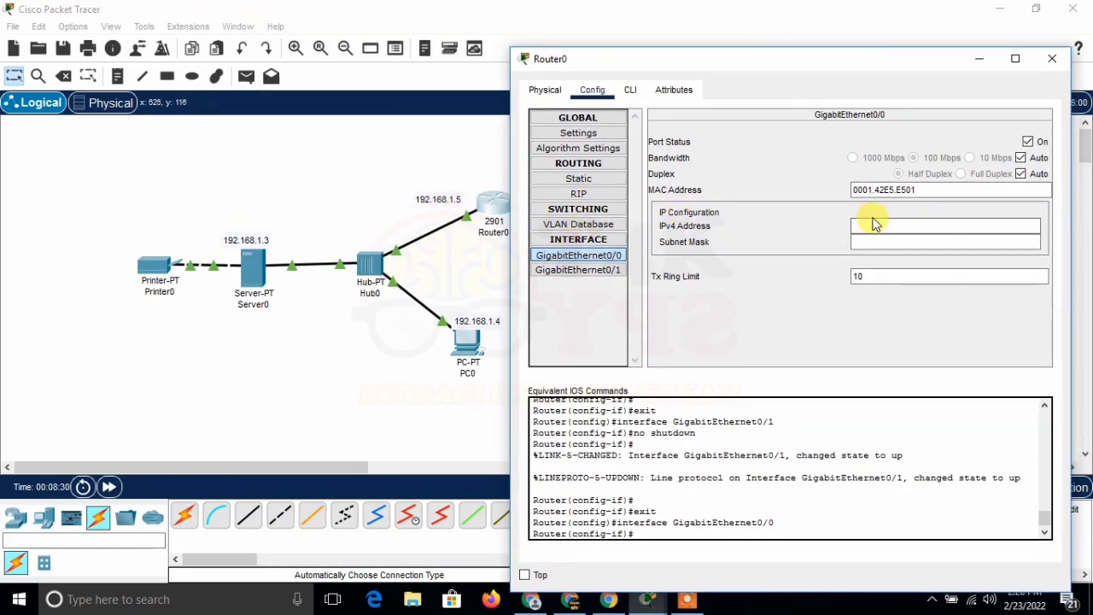
pyautogui.click(594, 260)
pyautogui.click(873, 224)
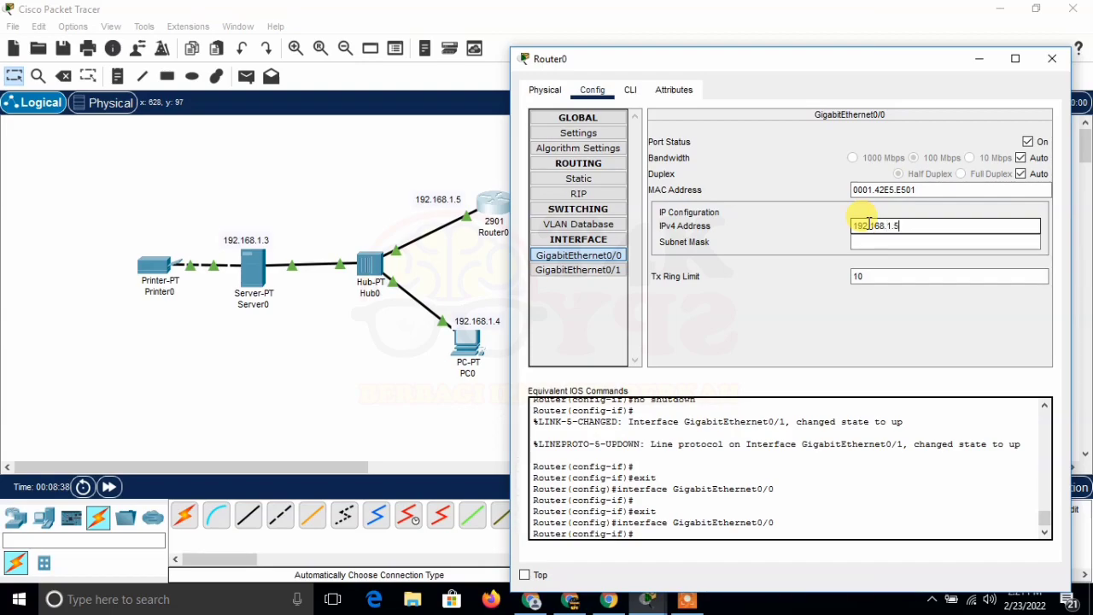
pyautogui.click(865, 244)
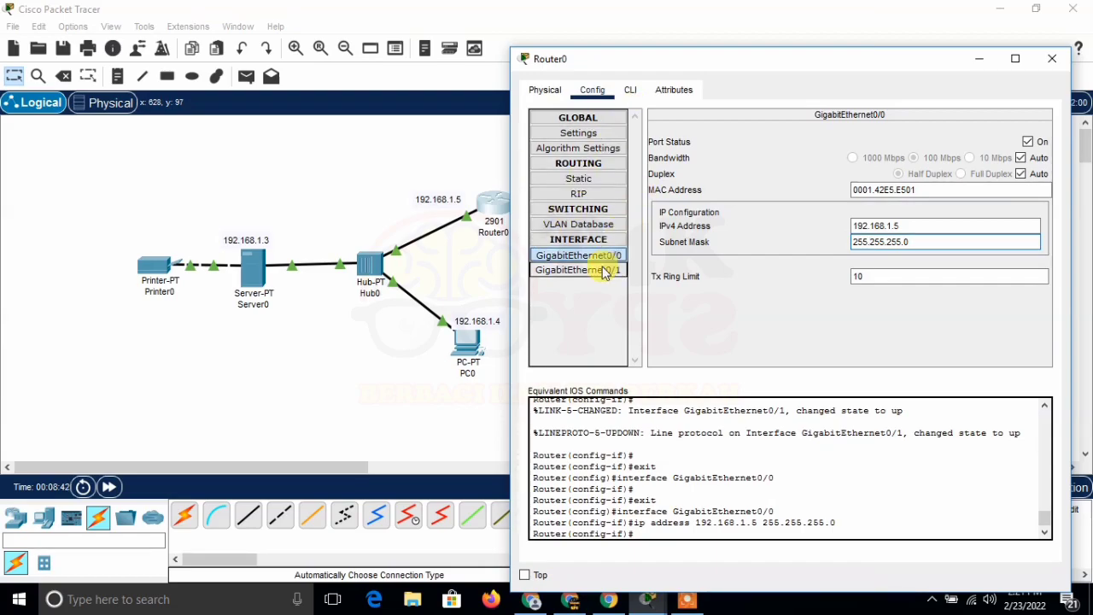
# - Assign Router0's GigabitEthernet0/1 the IPv4 address 11.10.1.1 with subnet mask 255.0.0.0, and close its settings
pyautogui.click(601, 271)
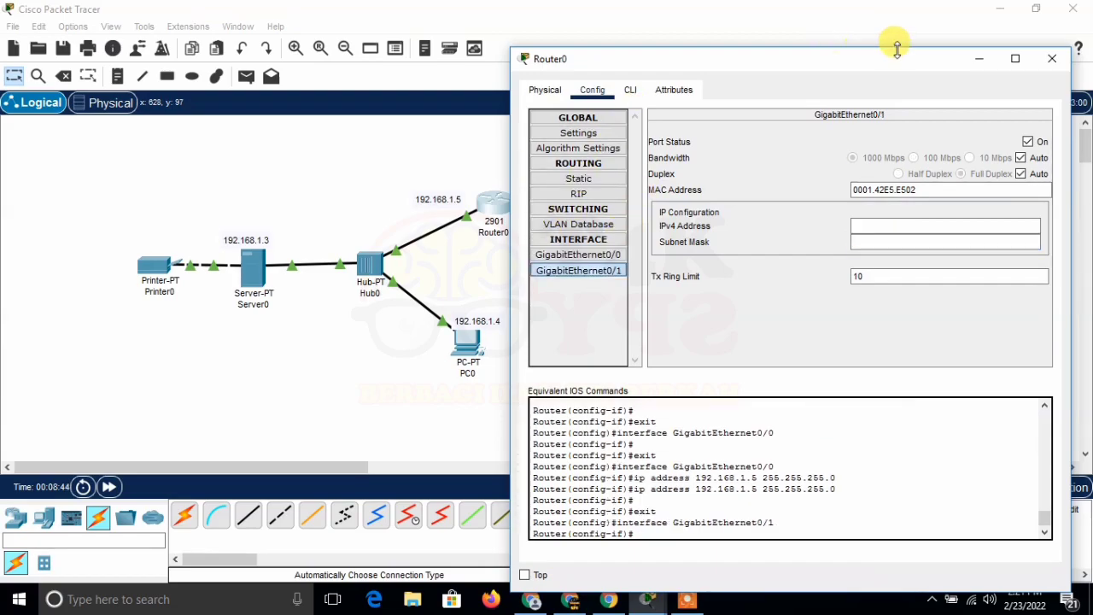
pyautogui.moveTo(903, 67); pyautogui.dragTo(570, 256)
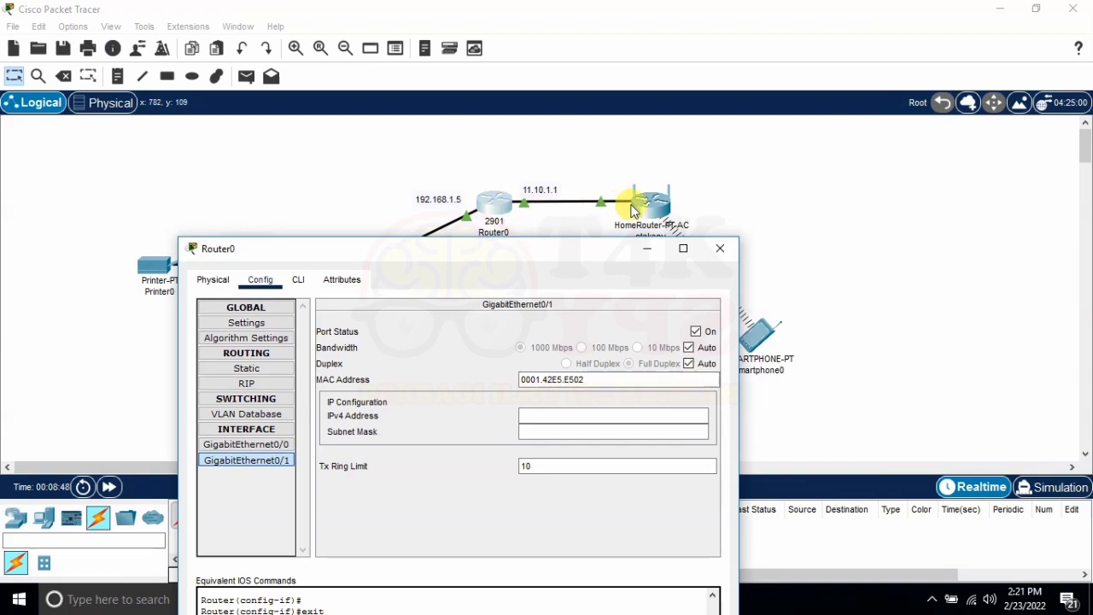
pyautogui.click(536, 416)
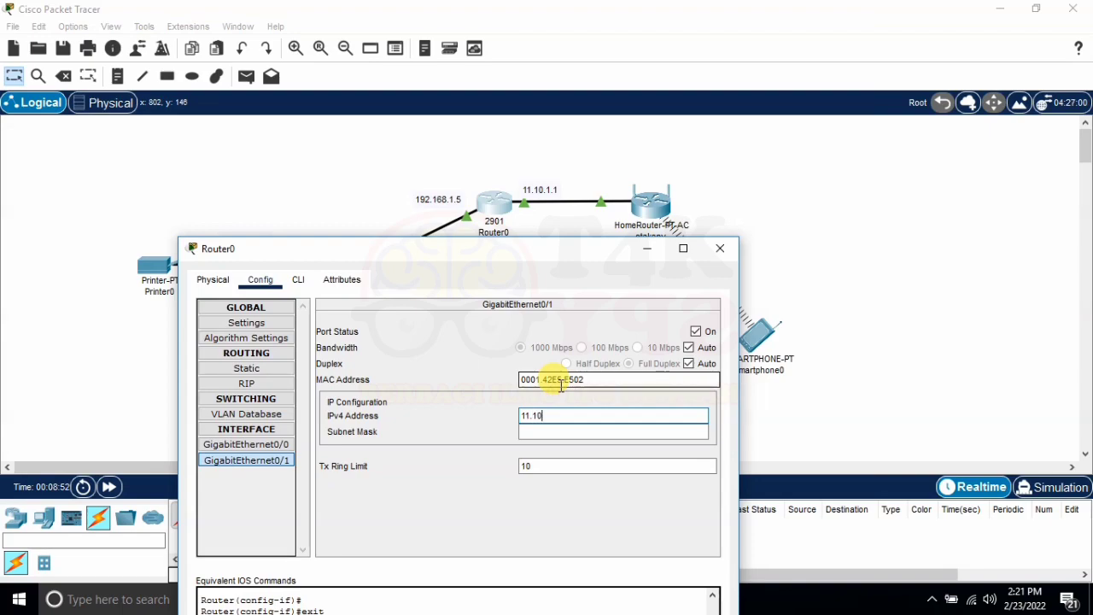
pyautogui.write('11.10.1.1')
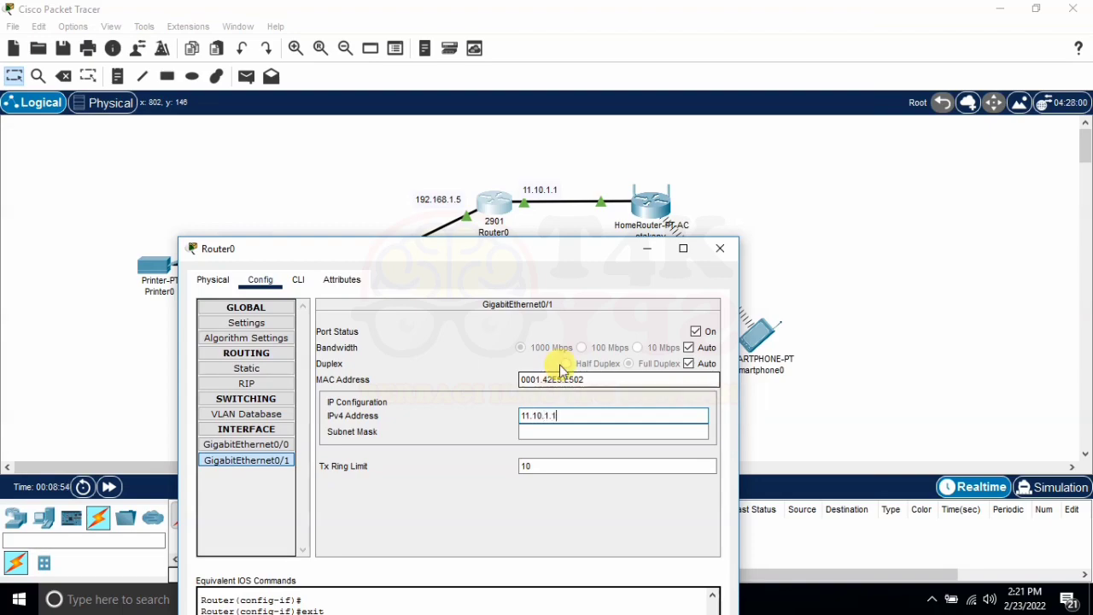
pyautogui.click(586, 431)
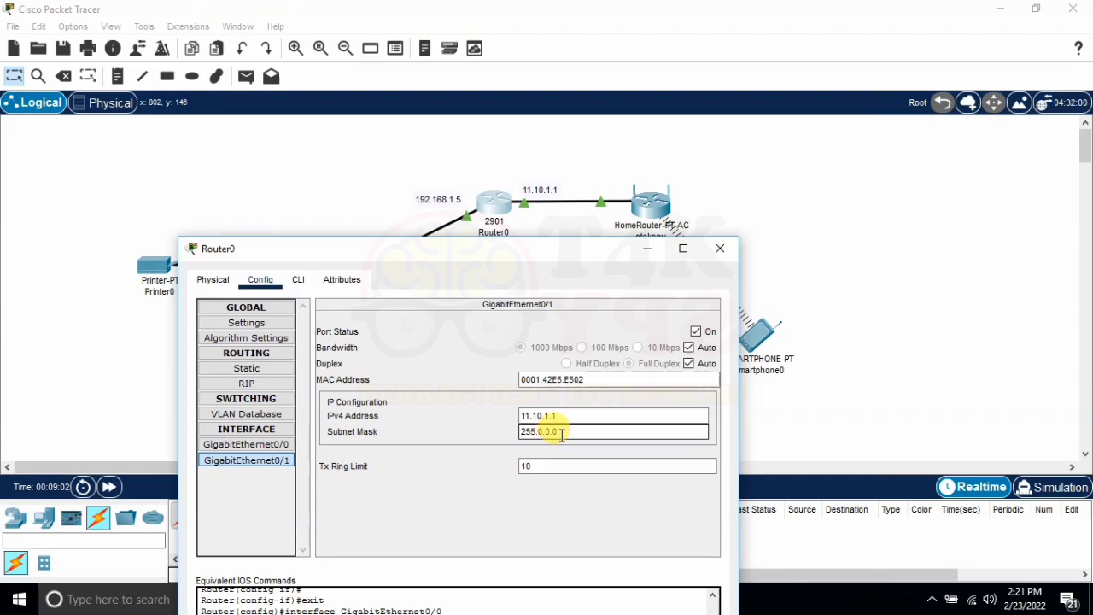
pyautogui.click(719, 250)
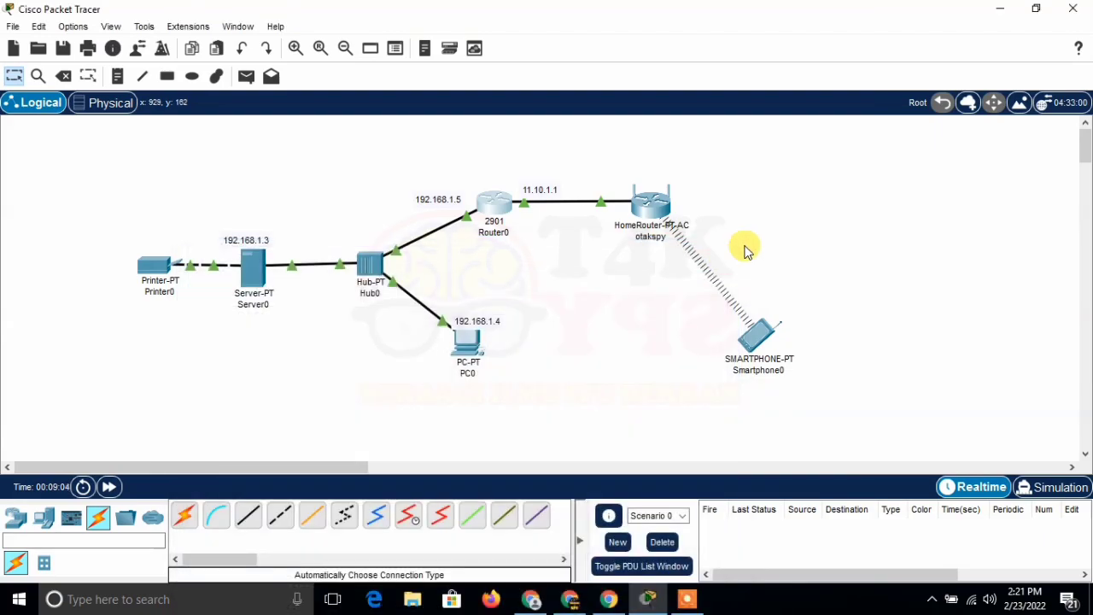
# - Assign PC0's FastEthernet0 the static IPv4 address 192.168.1.4 with subnet mask 255.255.255.0
pyautogui.click(475, 335)
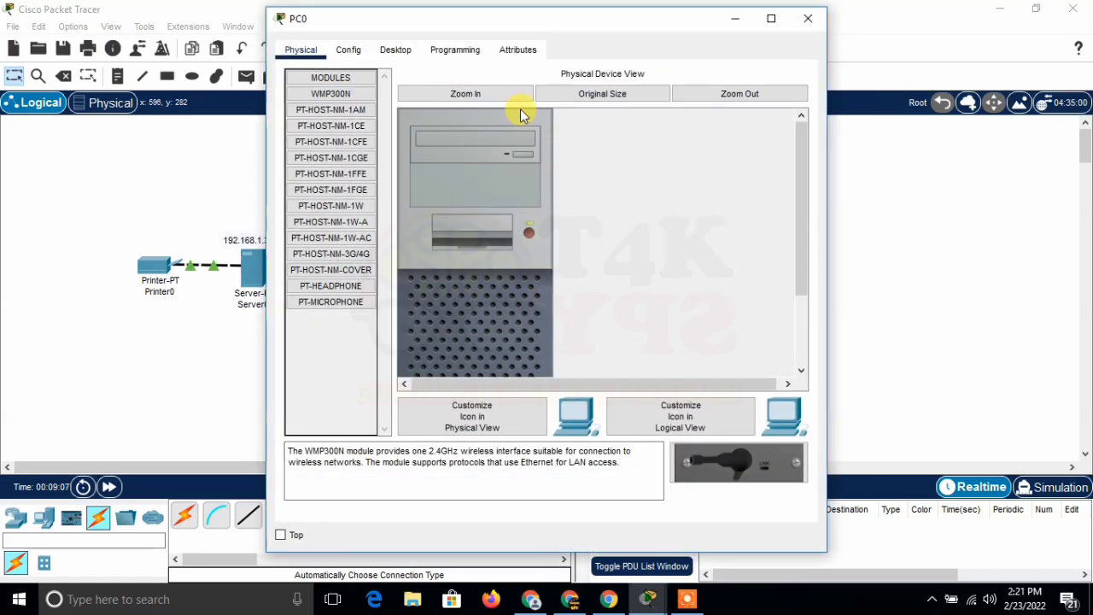
pyautogui.click(346, 50)
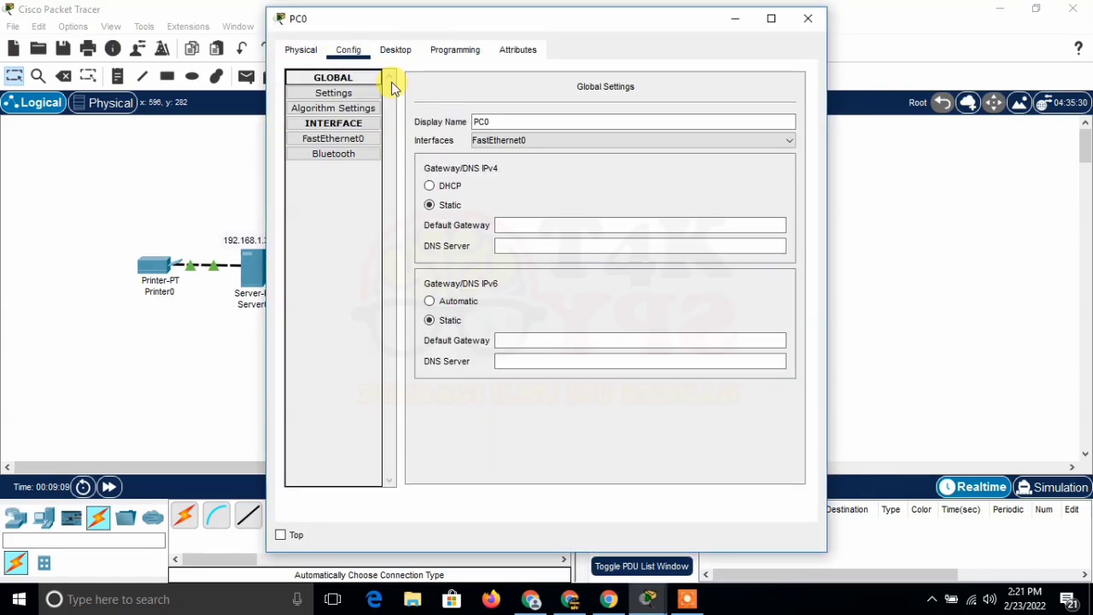
pyautogui.click(350, 139)
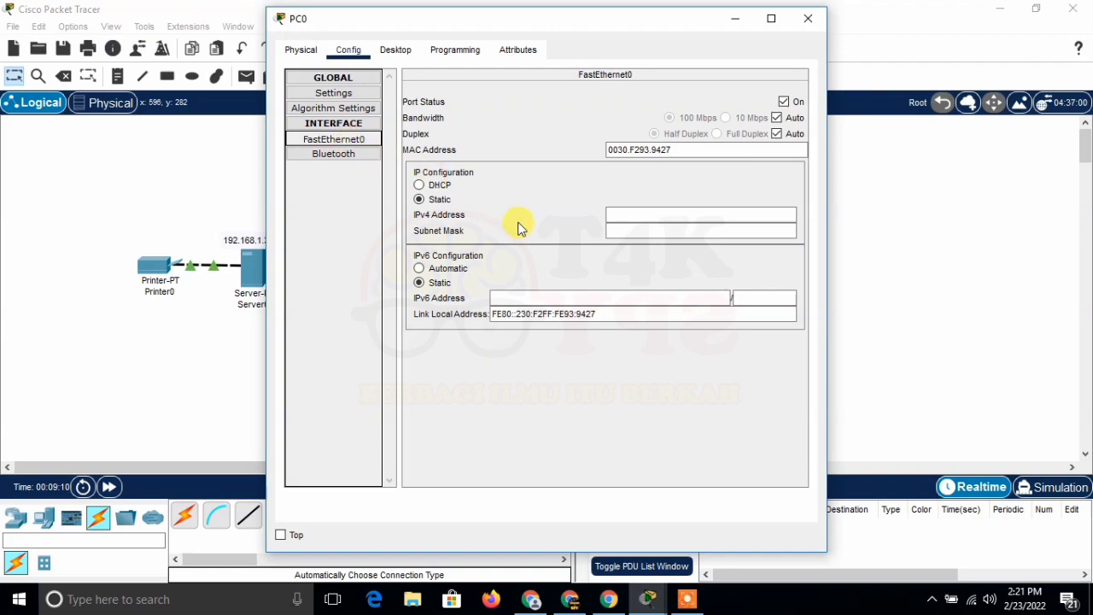
pyautogui.click(626, 215)
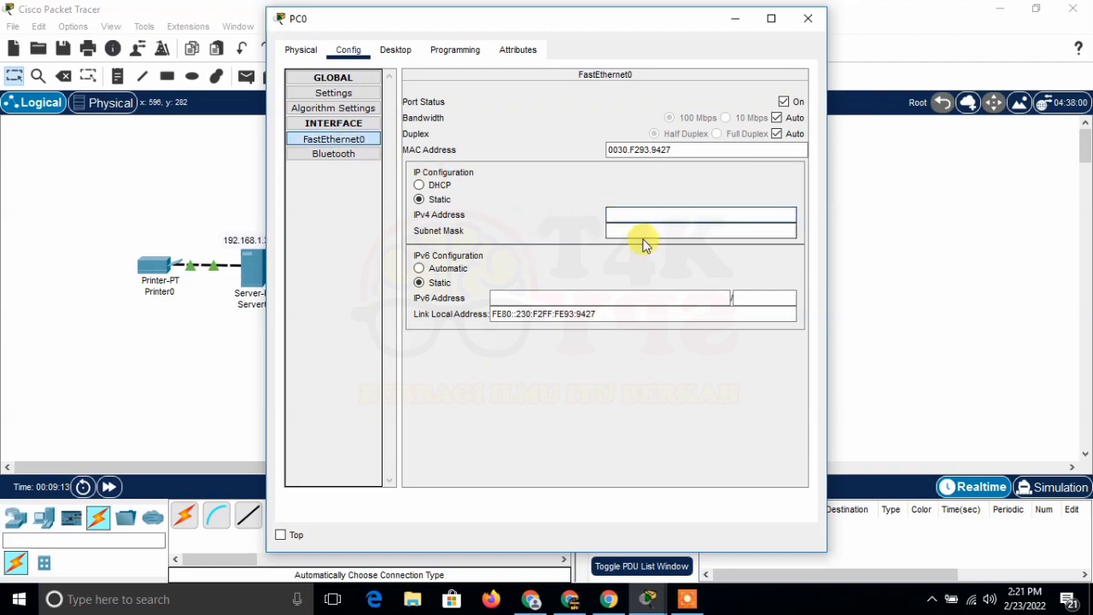
pyautogui.write('192.168.1.4')
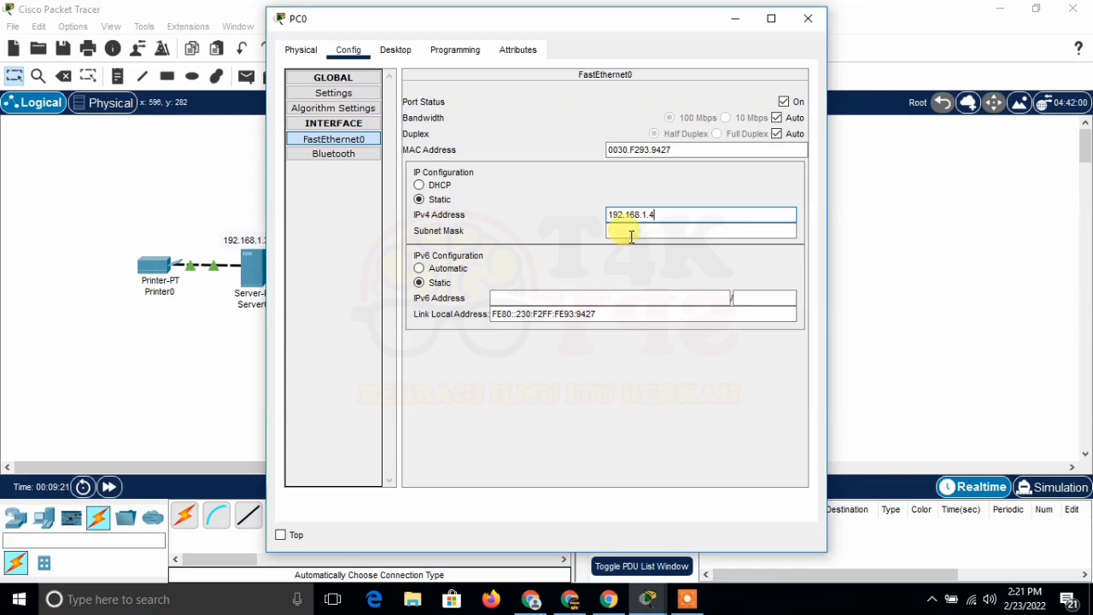
pyautogui.press('Tab')
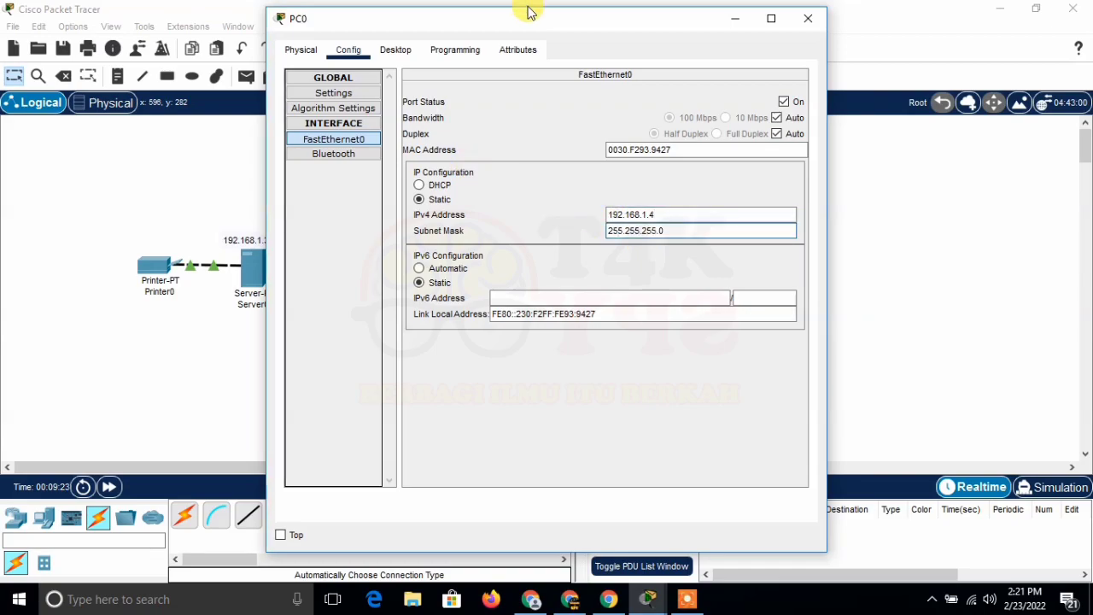
pyautogui.moveTo(529, 20); pyautogui.dragTo(760, 42)
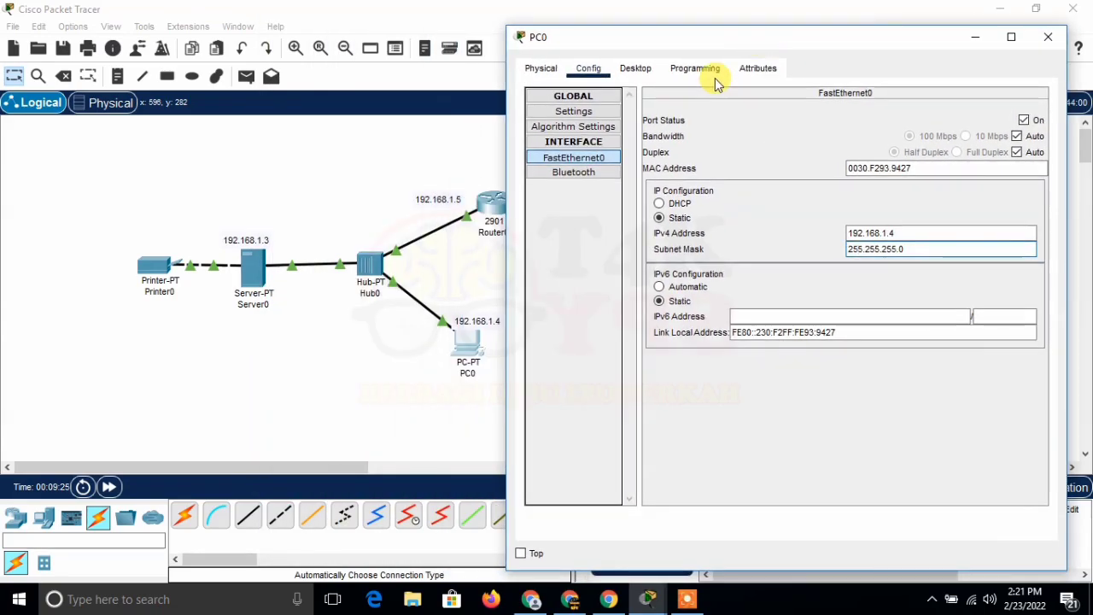
# - Close PC0's settings and reposition the 192.168.1.4 and 192.168.1.3 labels so they sit clearly above PC0 and Server0
pyautogui.click(1048, 37)
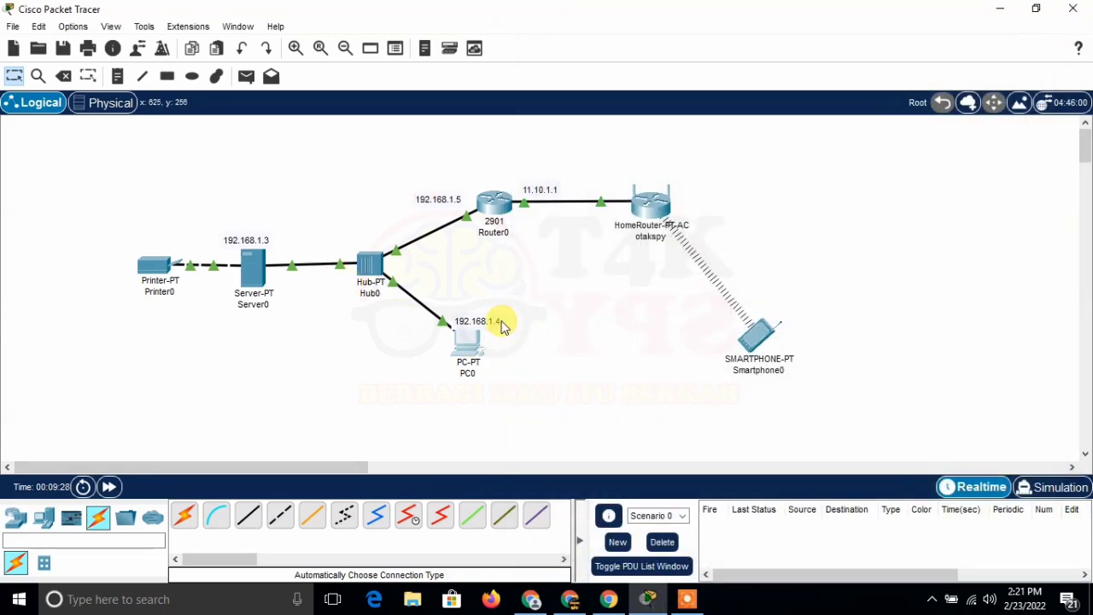
pyautogui.moveTo(498, 327); pyautogui.dragTo(491, 307)
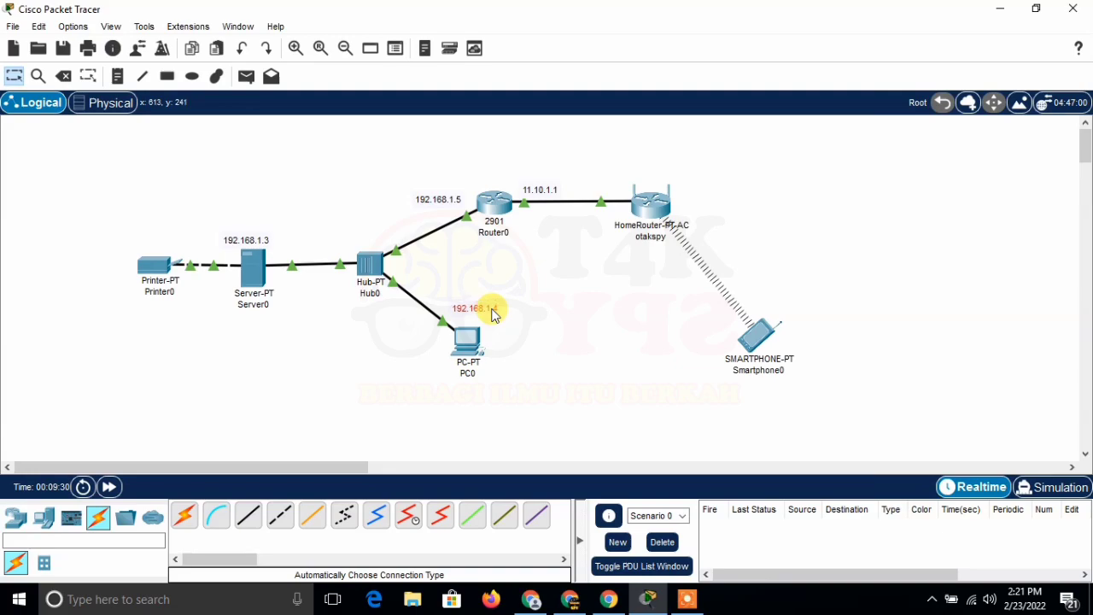
pyautogui.click(572, 323)
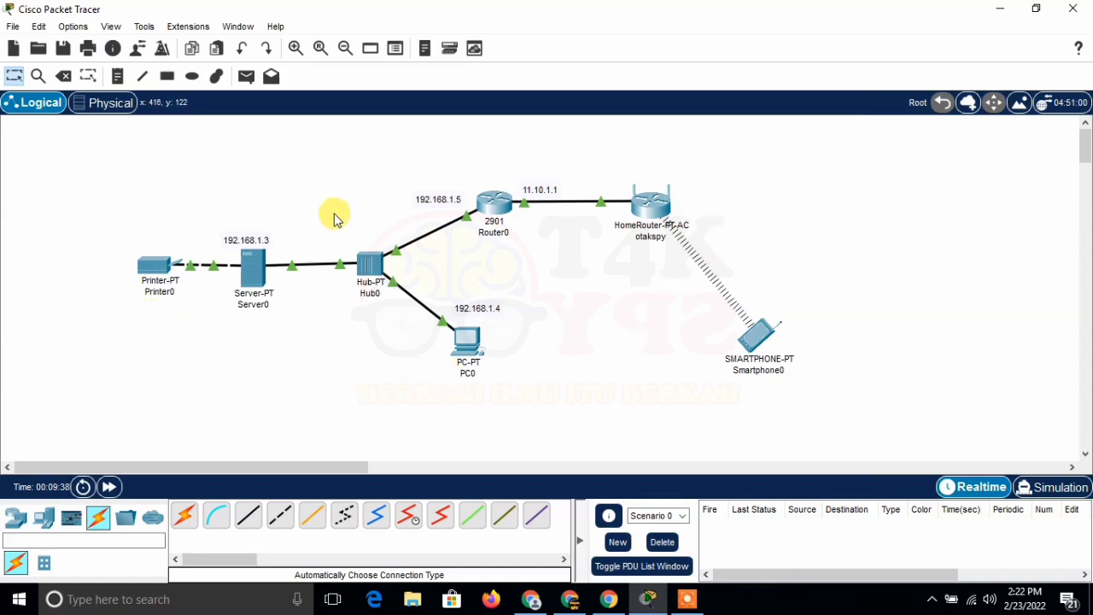
pyautogui.moveTo(258, 242); pyautogui.dragTo(262, 242)
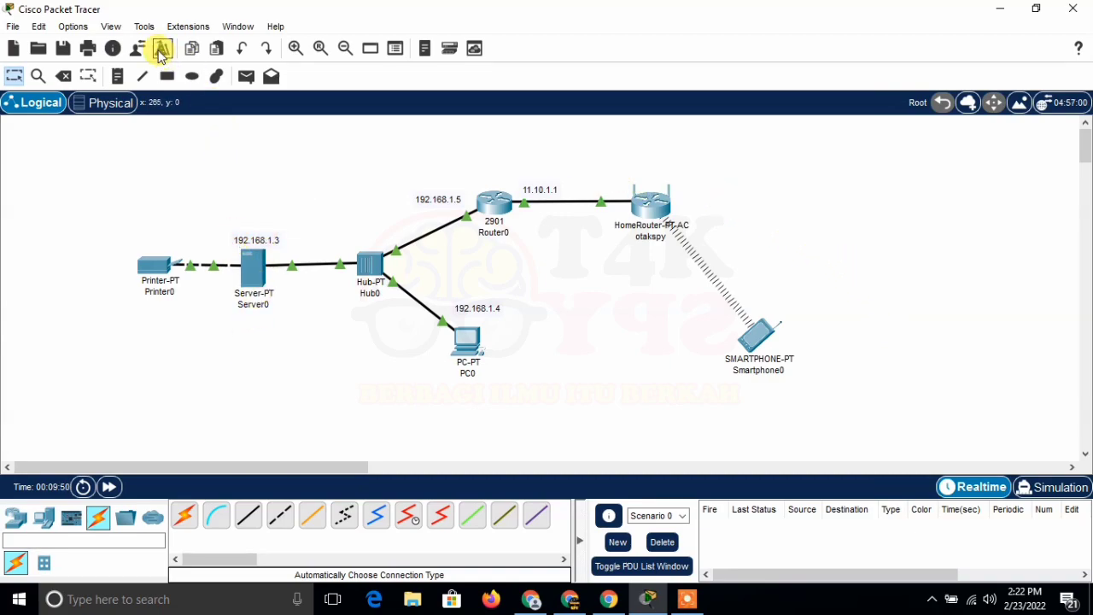
# - Place a three-line note reading "NAMA :", "KELAS :" and "NO. UJIAN :" in the empty area below Printer0
pyautogui.click(125, 80)
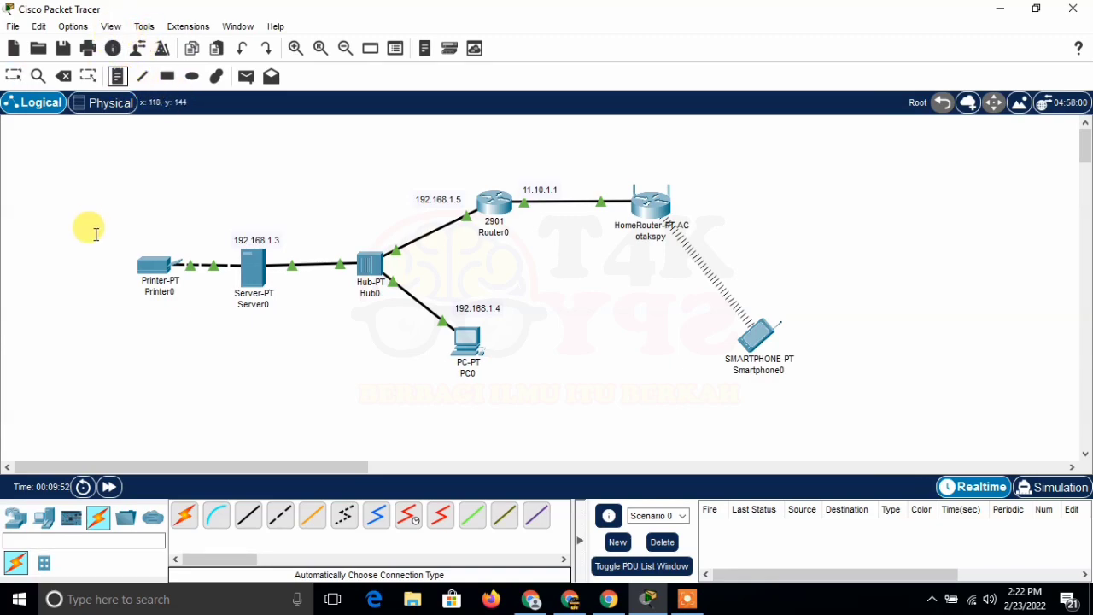
pyautogui.click(103, 340)
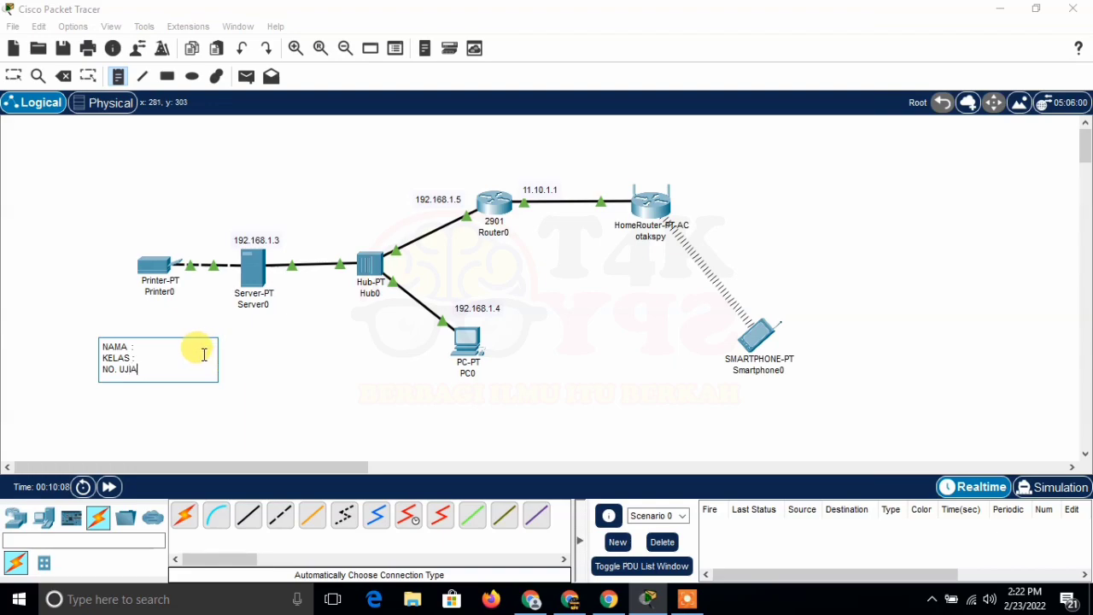
pyautogui.click(278, 385)
pyautogui.click(130, 347)
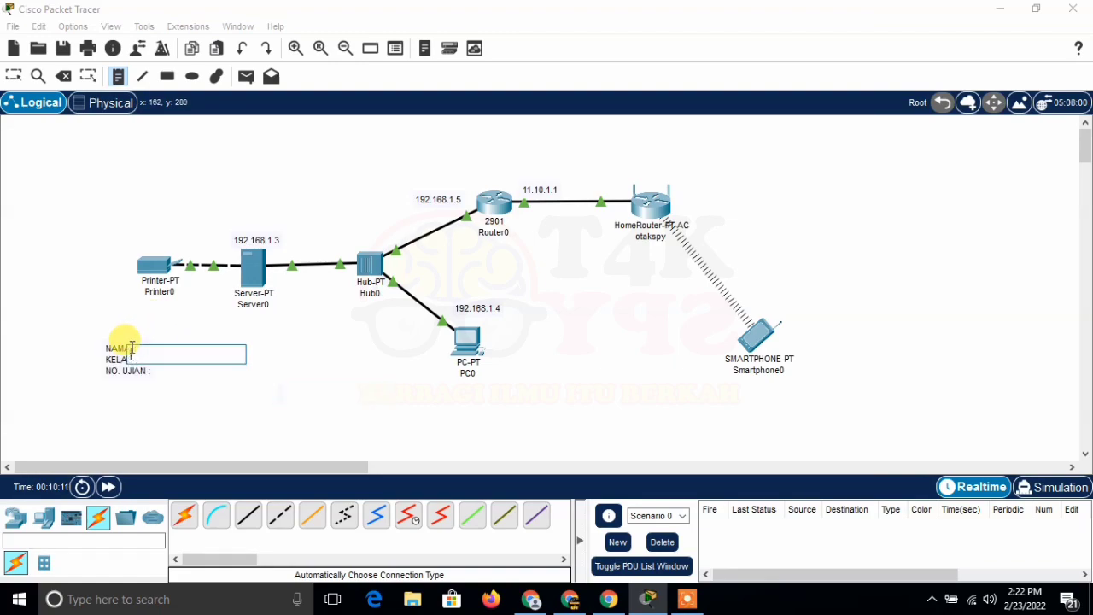
# - Move the NAMA/KELAS/NO. UJIAN note slightly lower, farther beneath Printer0
pyautogui.click(13, 76)
pyautogui.click(111, 372)
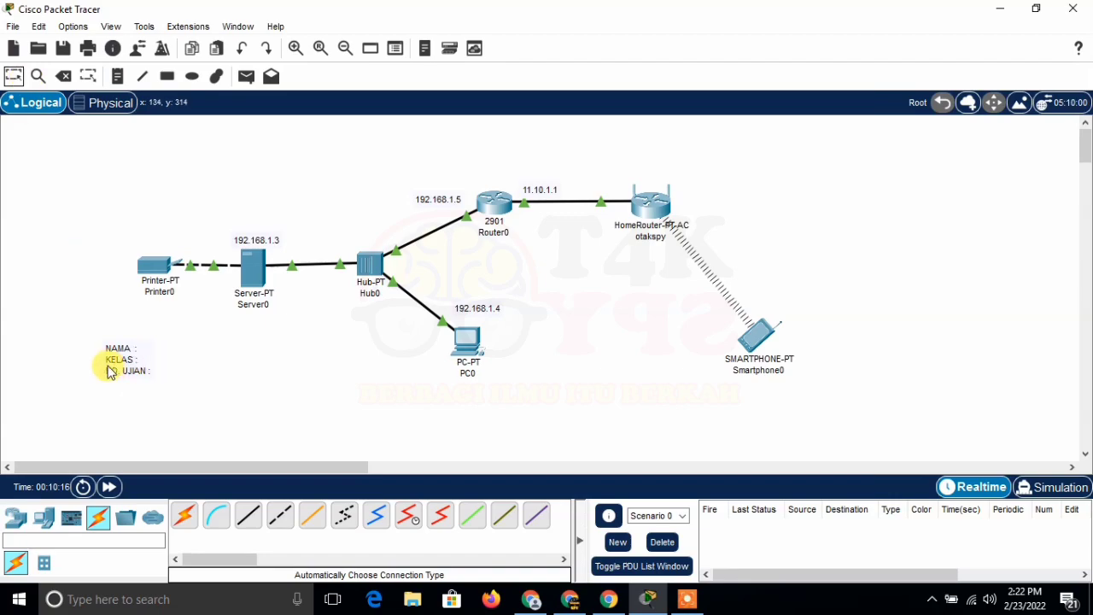
pyautogui.moveTo(111, 360)
pyautogui.mouseDown()
pyautogui.moveTo(111, 380)
pyautogui.moveTo(373, 373)
pyautogui.moveTo(873, 293)
pyautogui.moveTo(934, 251)
pyautogui.moveTo(200, 322)
pyautogui.moveTo(108, 378)
pyautogui.mouseUp()
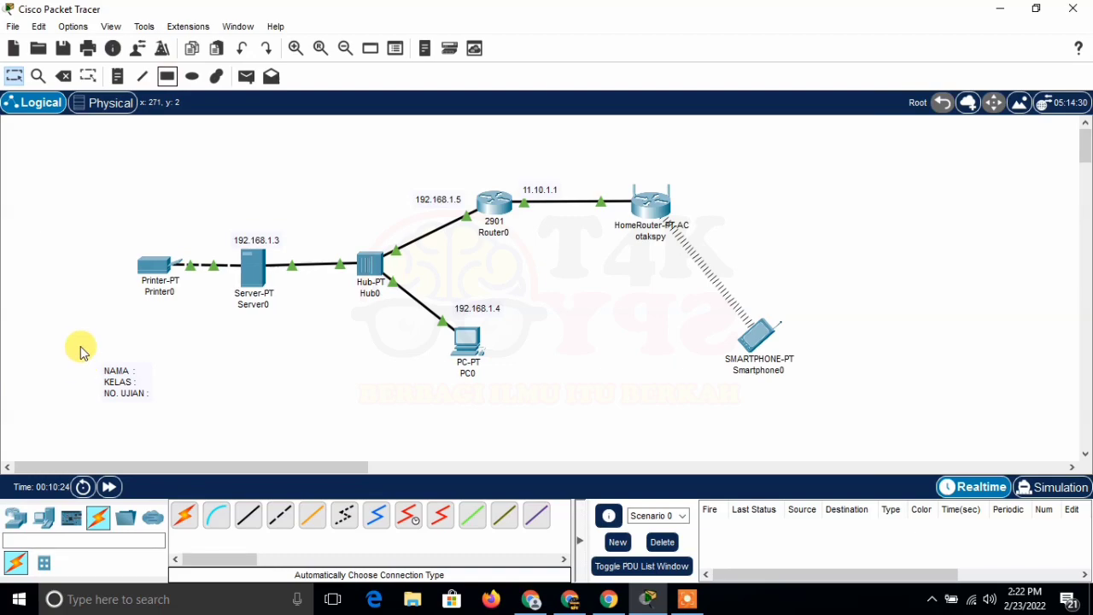
# - Draw an unfilled rectangle with a black outline around the NAMA/KELAS/NO. UJIAN note, and close the drawing palette
pyautogui.click(168, 76)
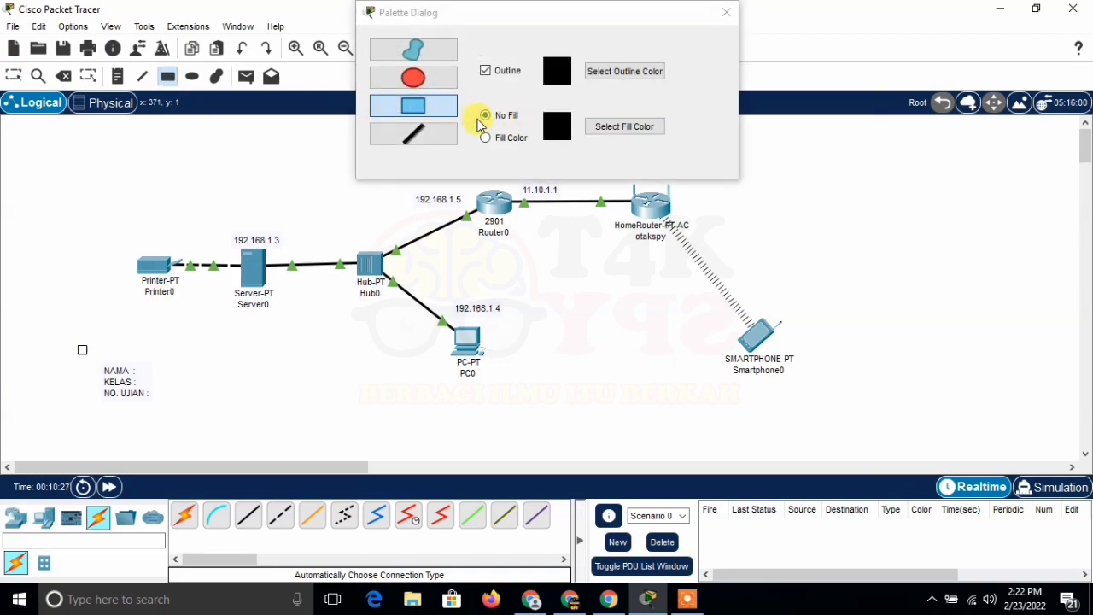
pyautogui.moveTo(99, 345)
pyautogui.mouseDown()
pyautogui.moveTo(93, 382)
pyautogui.moveTo(235, 406)
pyautogui.mouseUp()
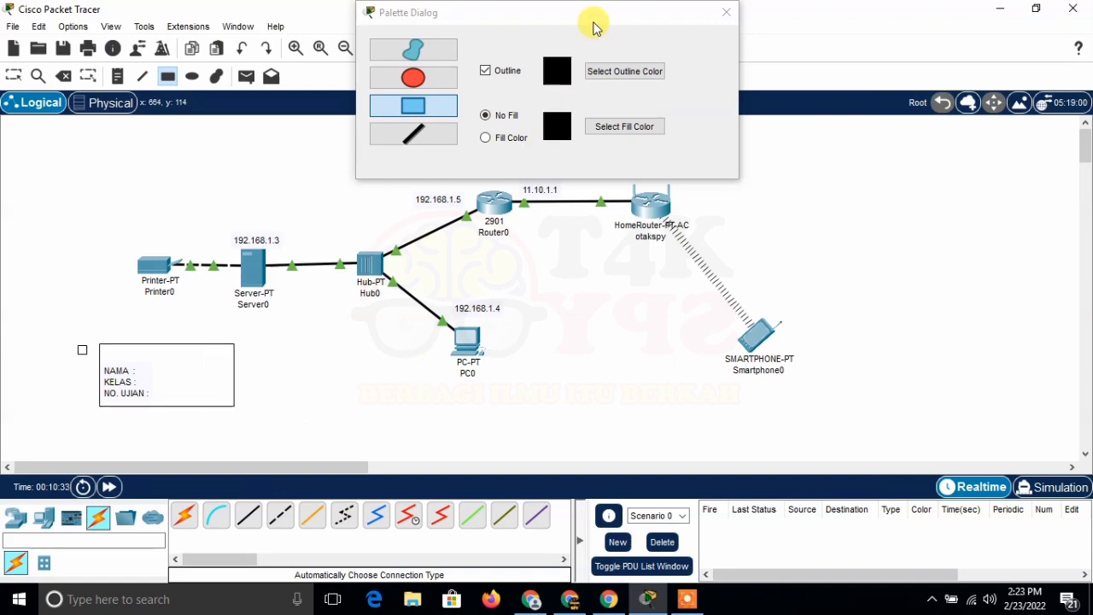
pyautogui.click(726, 13)
pyautogui.click(725, 12)
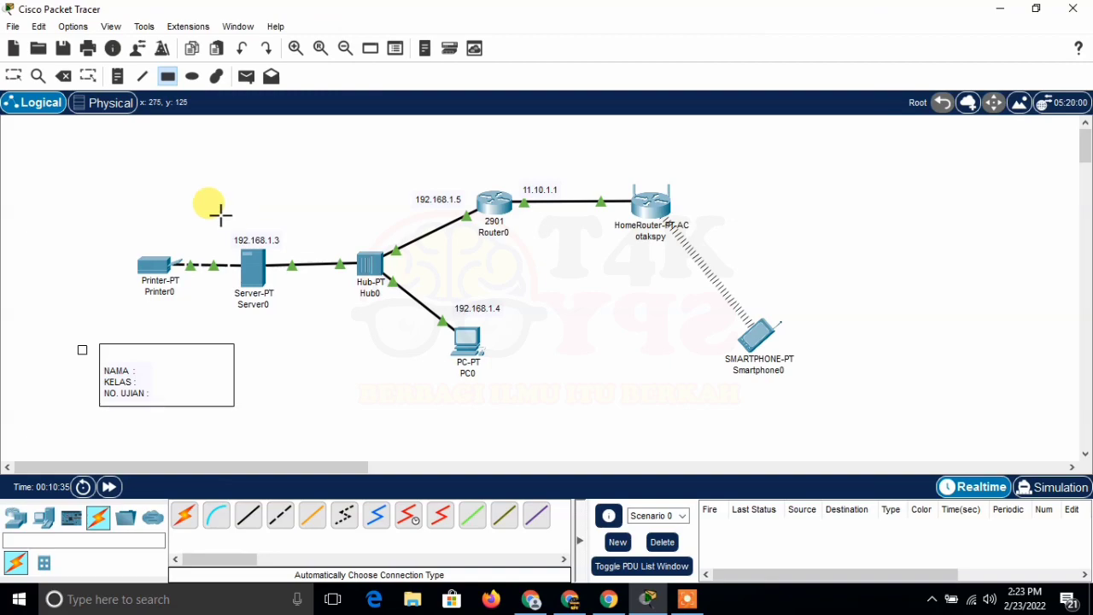